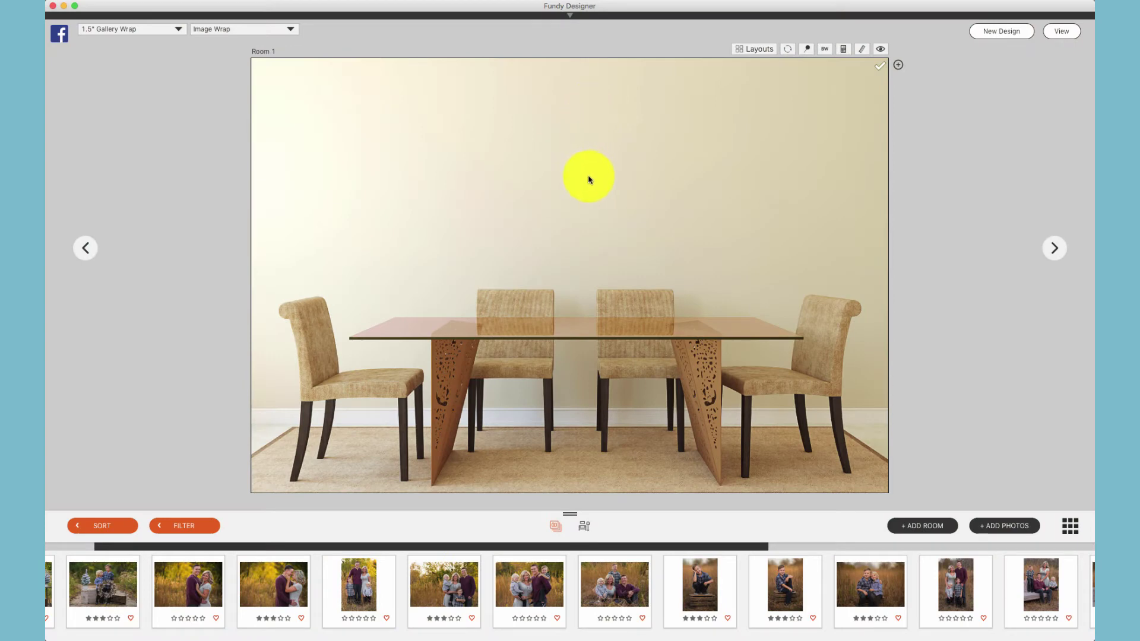
Step: Place the family photo above the dining table, enlarge it, and turn on visible print sizes
left_click_drag(621, 583, 611, 170)
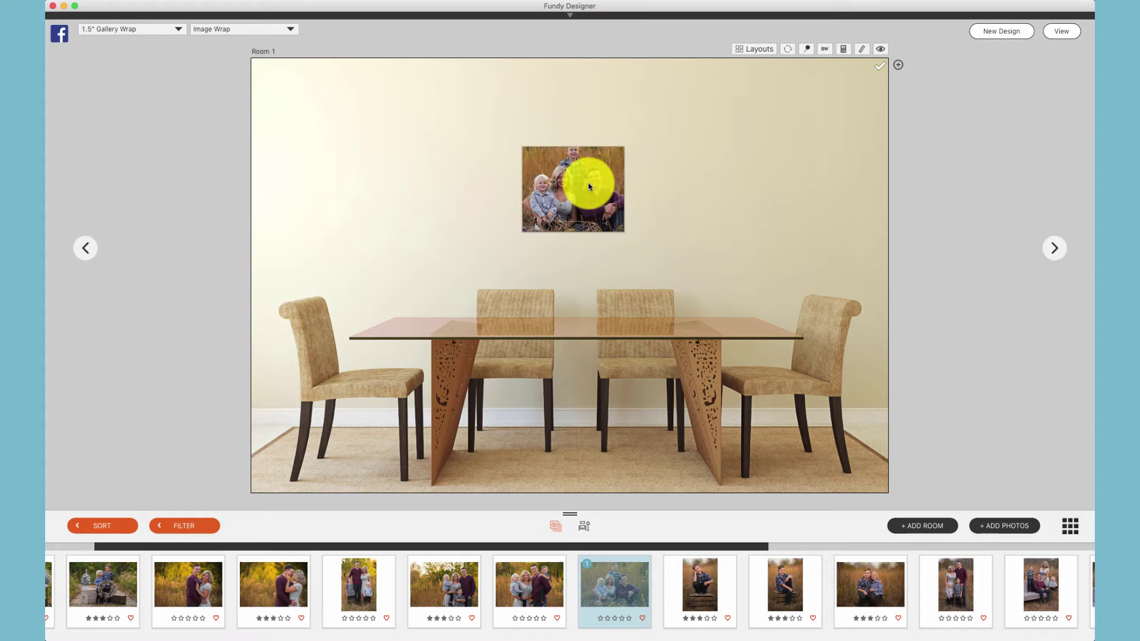
left_click_drag(624, 231, 693, 273)
left_click_drag(632, 146, 585, 121)
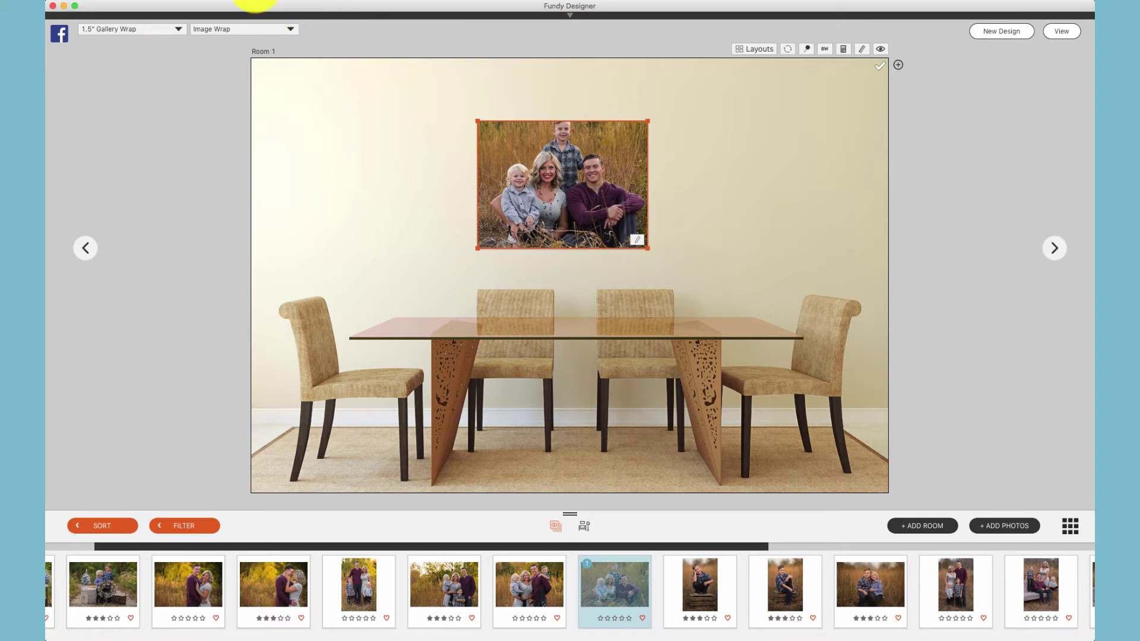
left_click(244, 2)
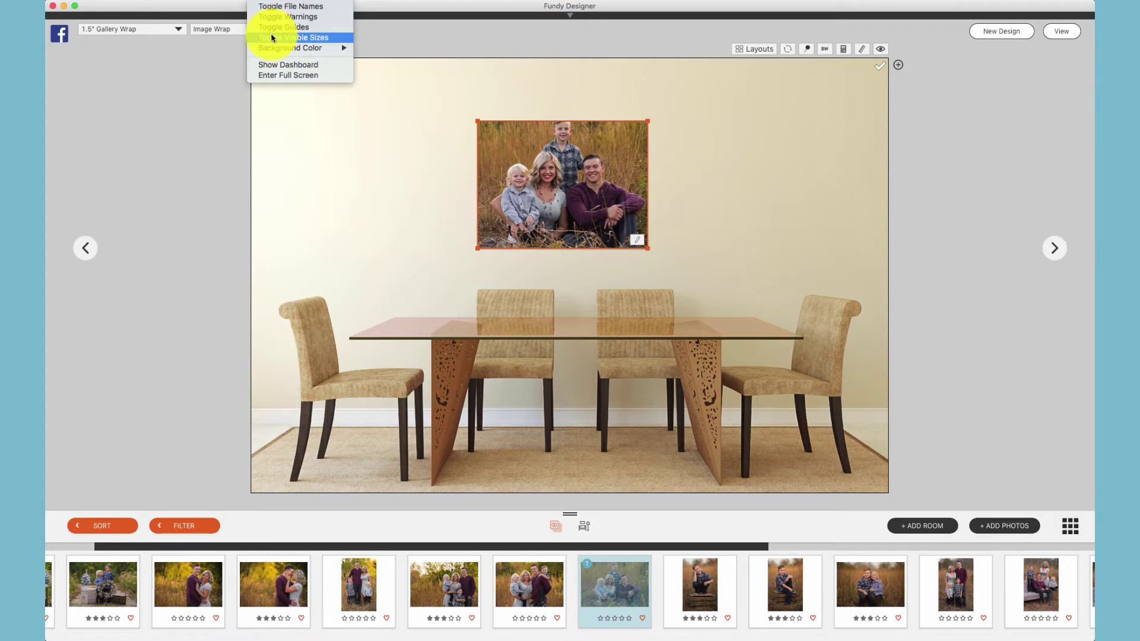
left_click(293, 37)
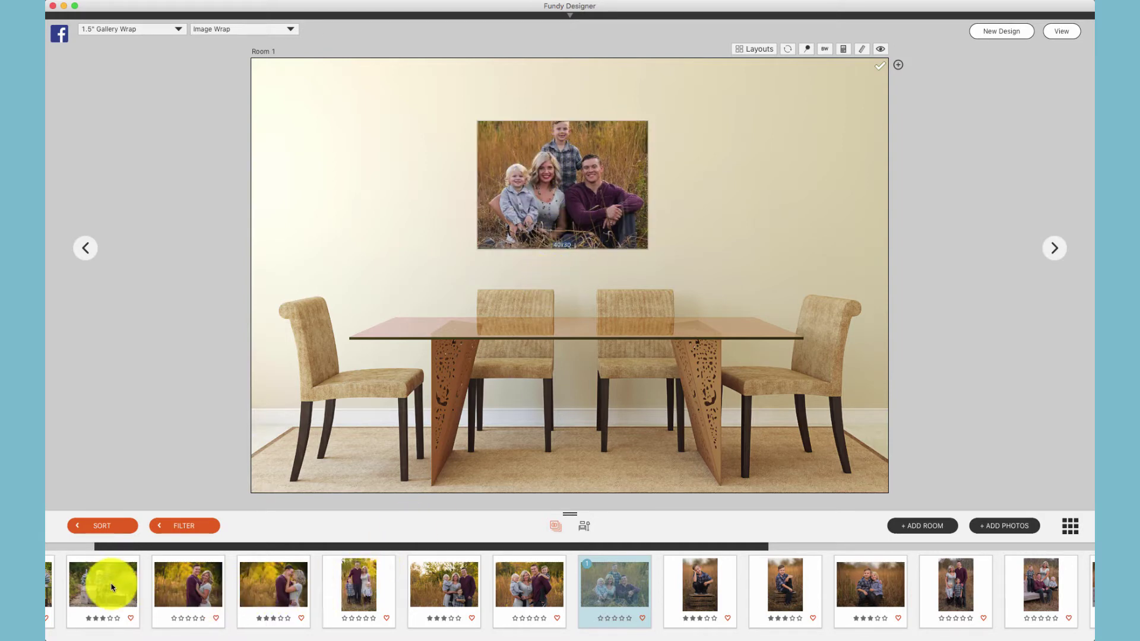
Step: Add the wreath photo to the wall and size it to 14 x 14
left_click_drag(101, 575, 413, 189)
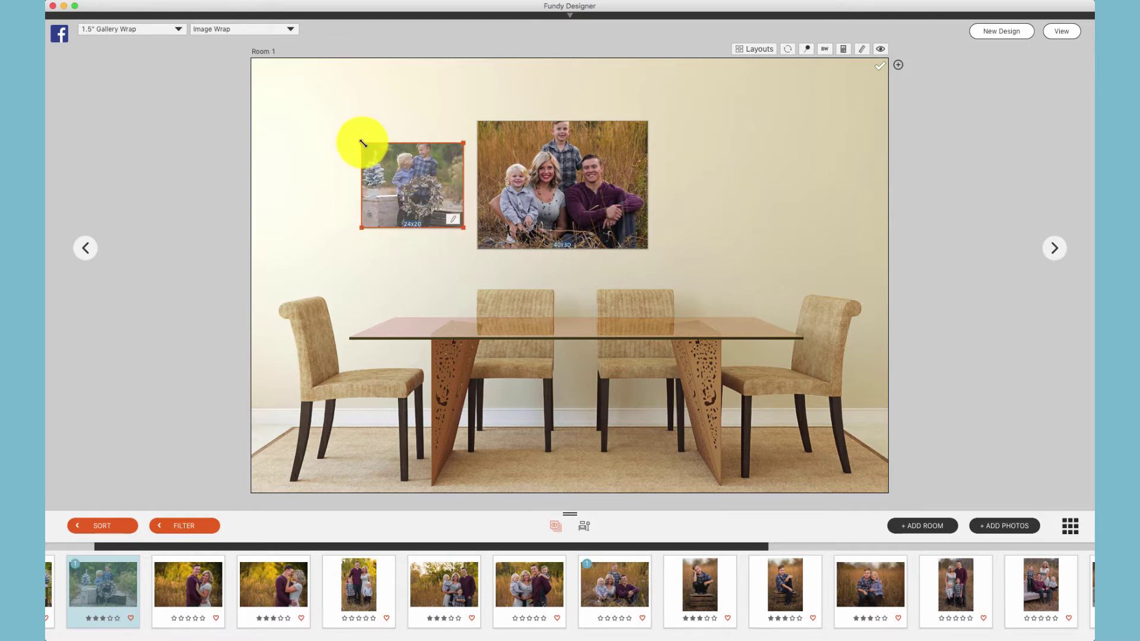
mouse_move(362, 144)
left_mouse_down()
mouse_move(389, 127)
mouse_move(360, 126)
left_mouse_up()
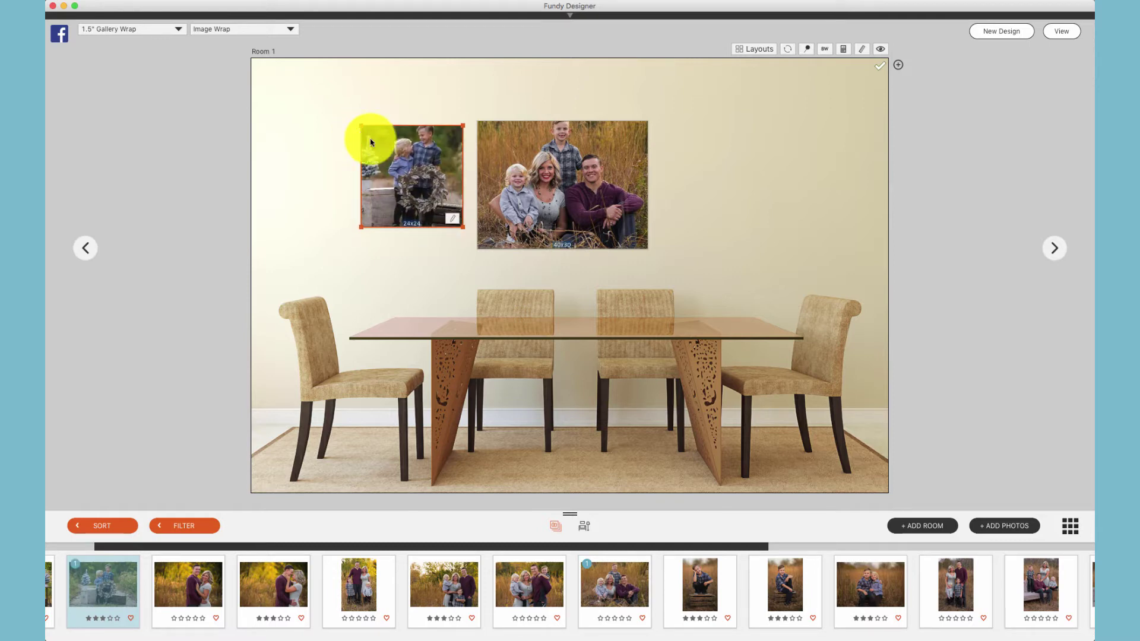
left_click(452, 220)
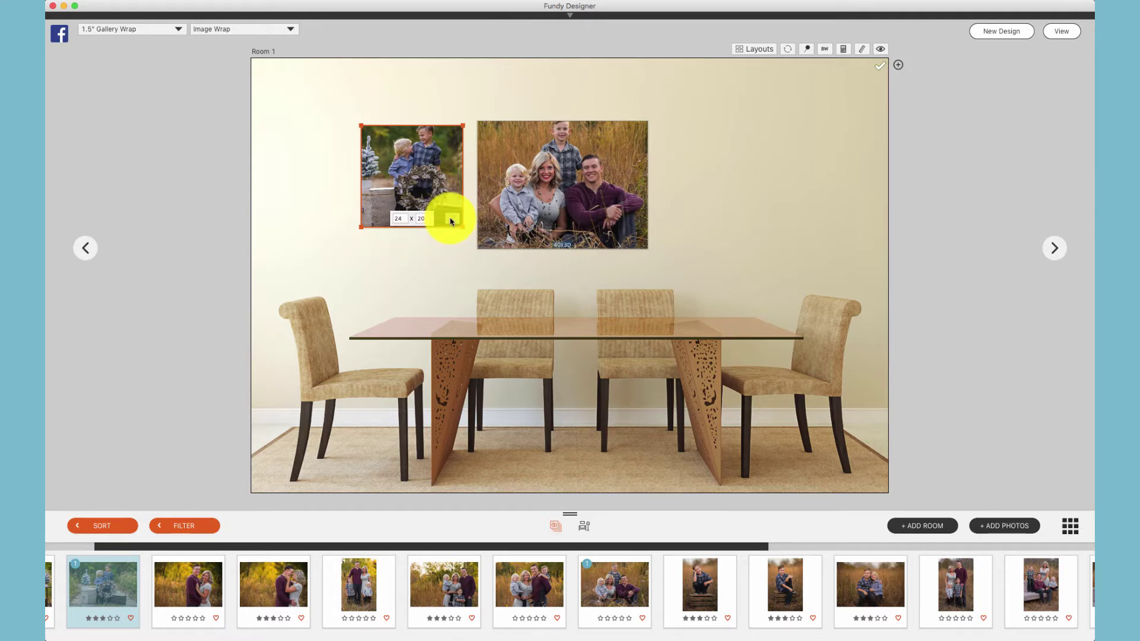
left_click(452, 220)
left_click(394, 107)
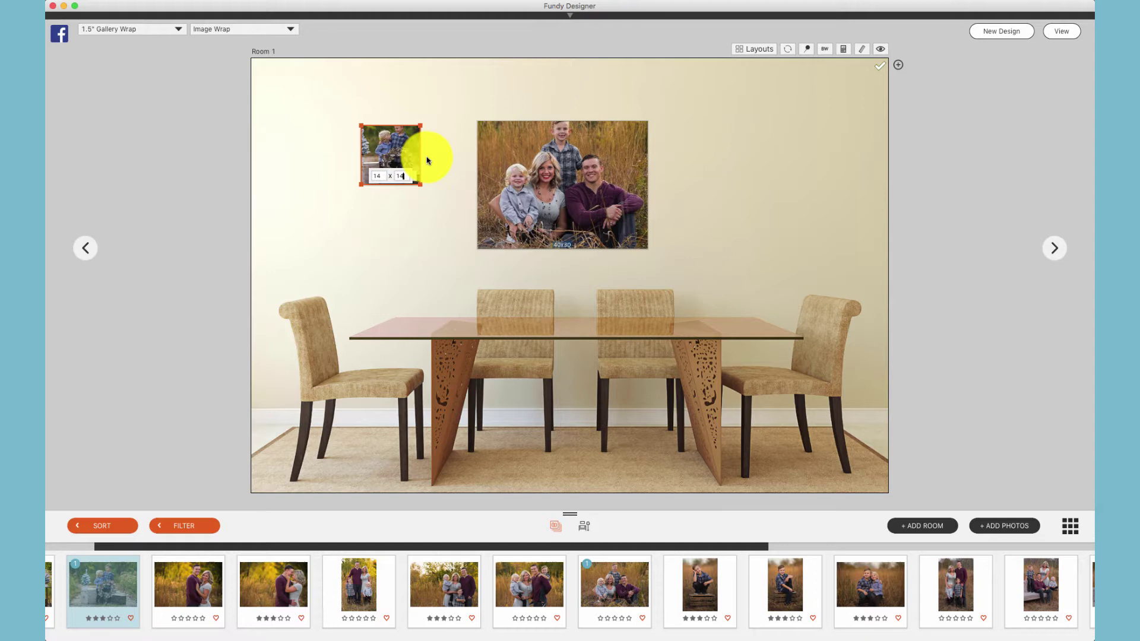
left_click(389, 138)
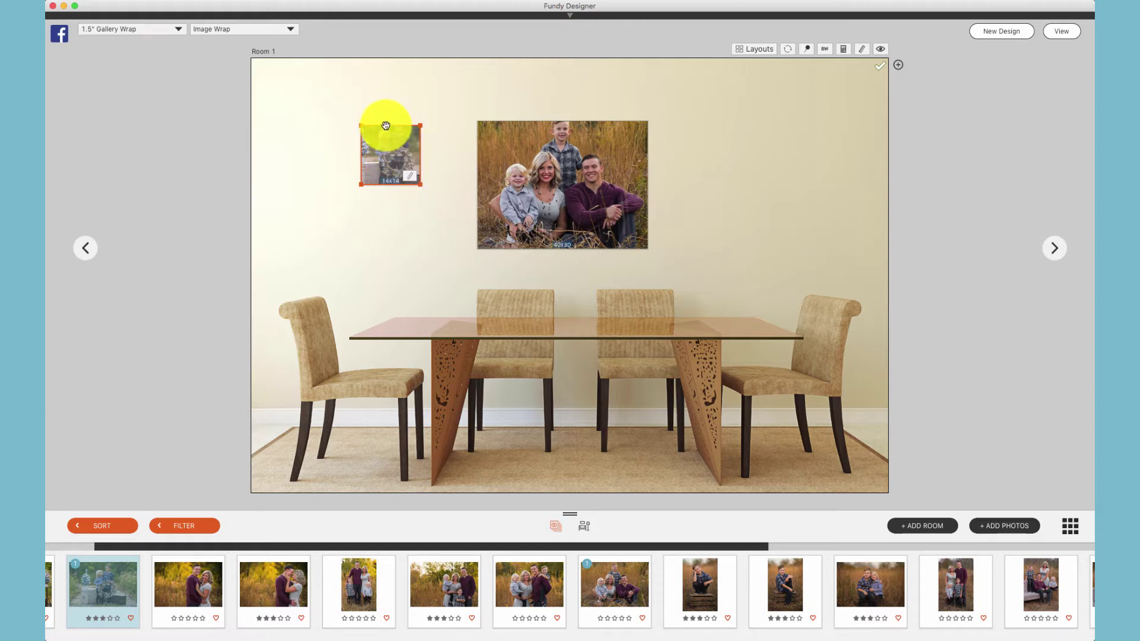
Step: Move the 14x14 wreath print beside the family print and add the two-boys photo below it
left_click_drag(382, 122, 423, 117)
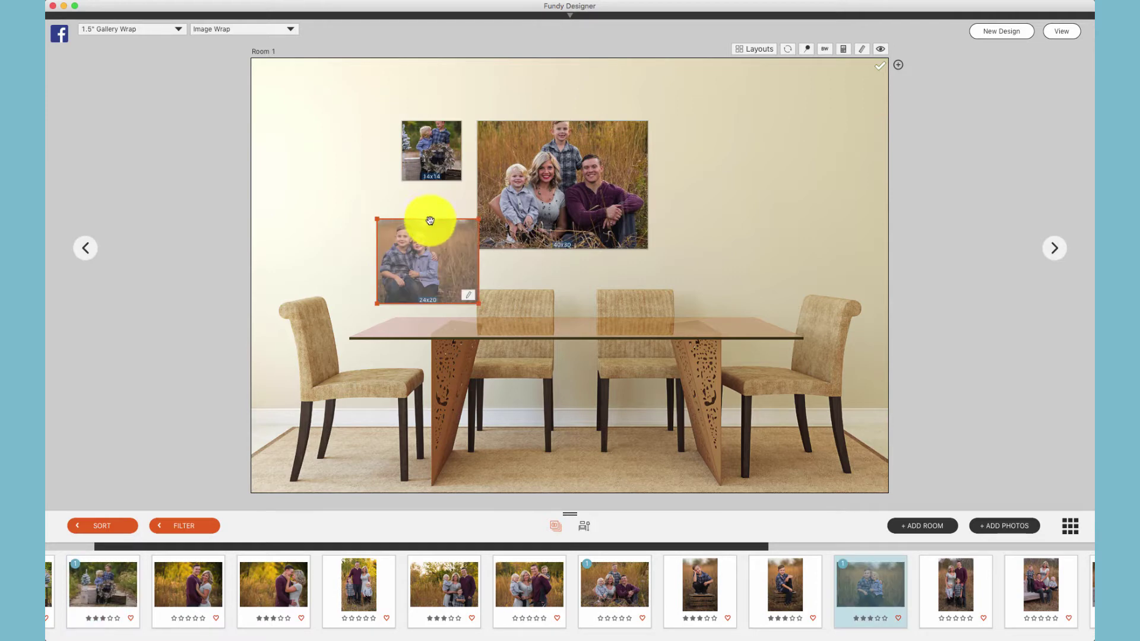
left_click_drag(433, 222, 387, 254)
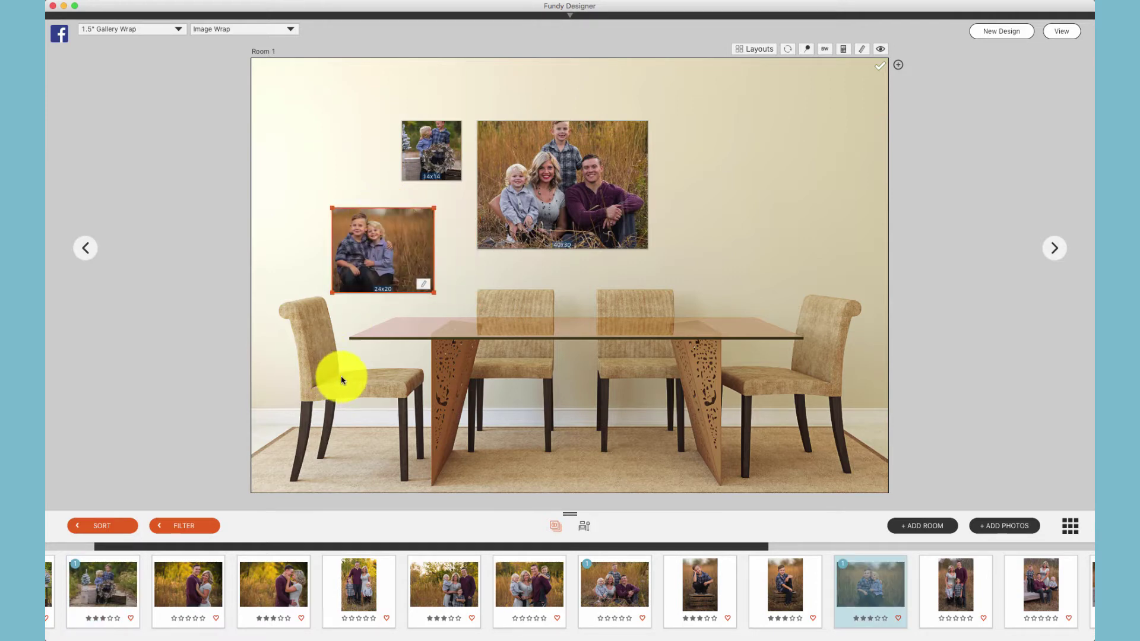
left_click(313, 76)
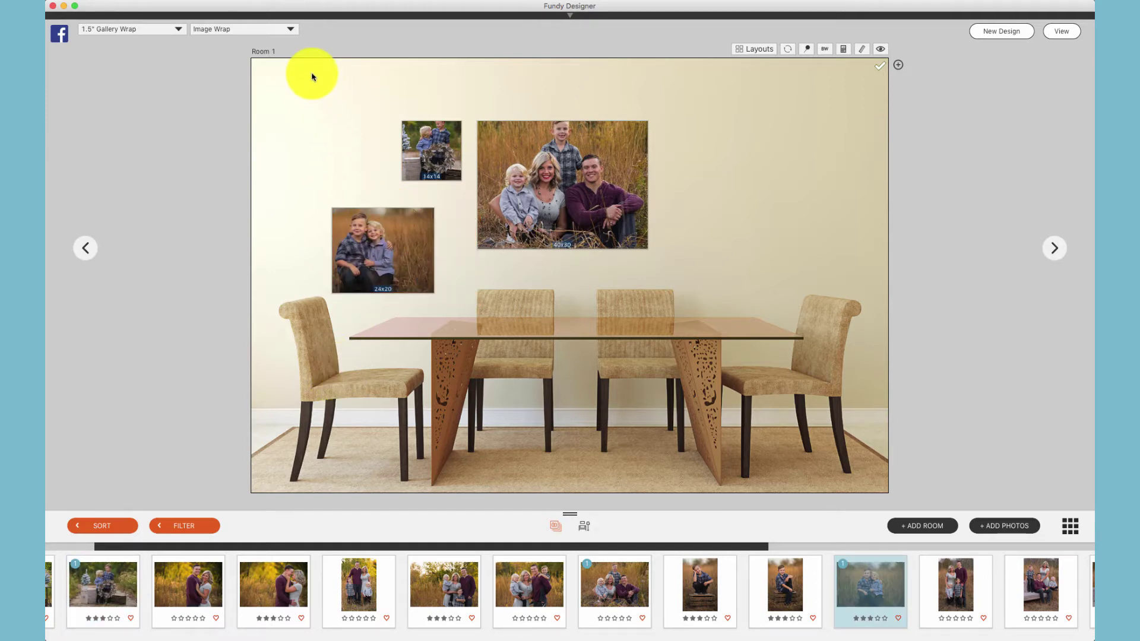
Step: Add the standing-family photo right of the 40x30 print and narrow it to a 20x30 portrait
left_click_drag(313, 76, 469, 219)
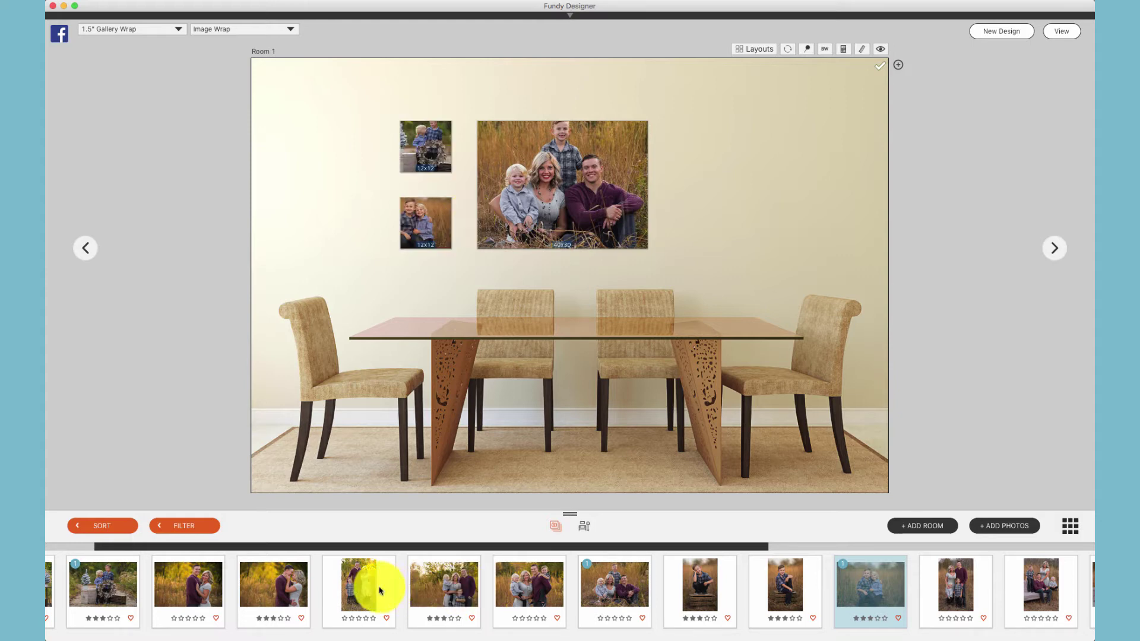
left_click(349, 587)
left_click_drag(348, 586, 654, 222)
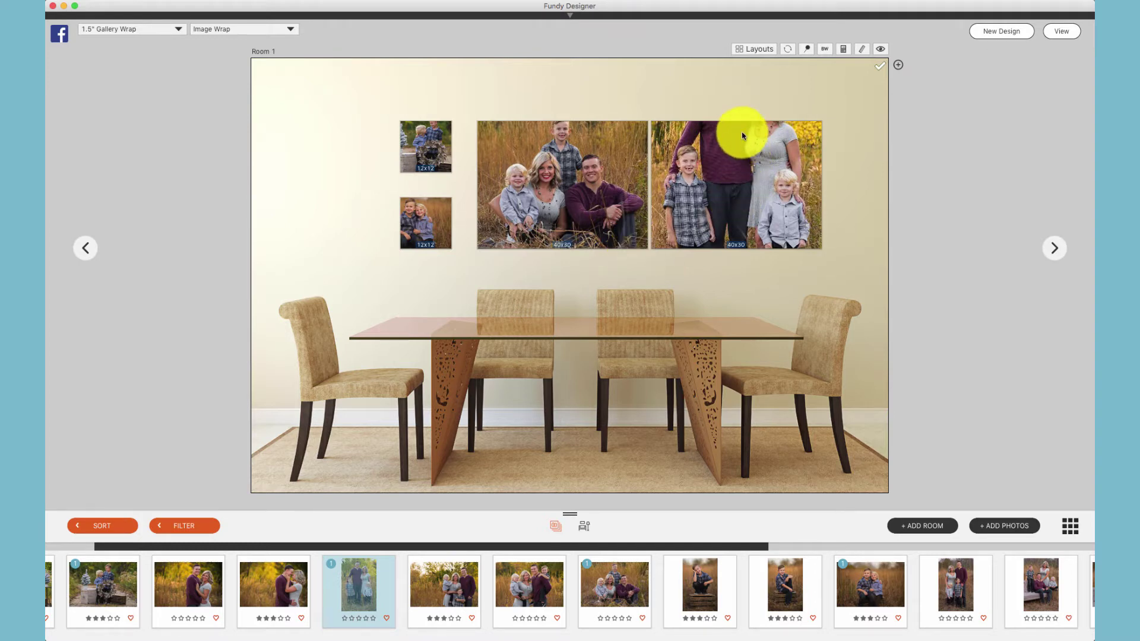
left_click(806, 203)
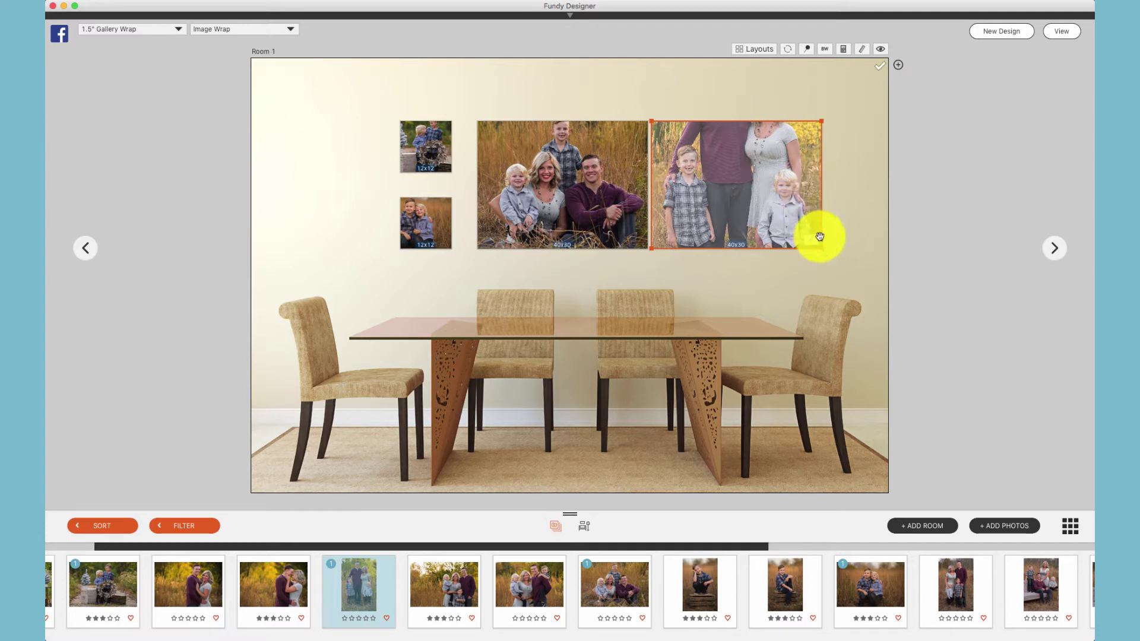
left_click_drag(822, 250, 735, 247)
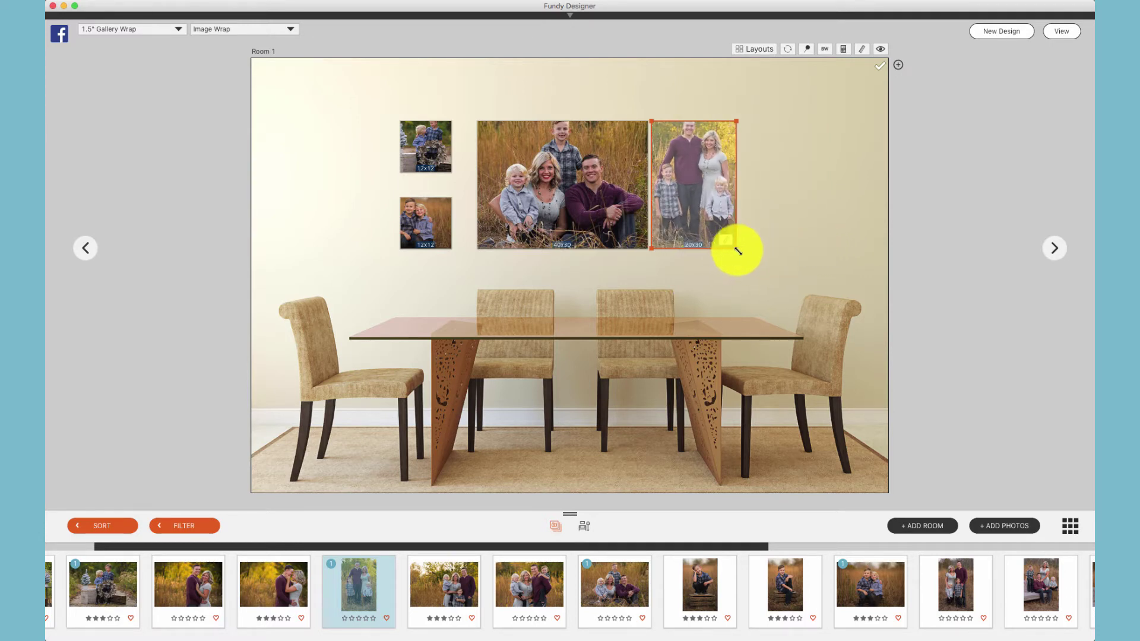
left_click(800, 228)
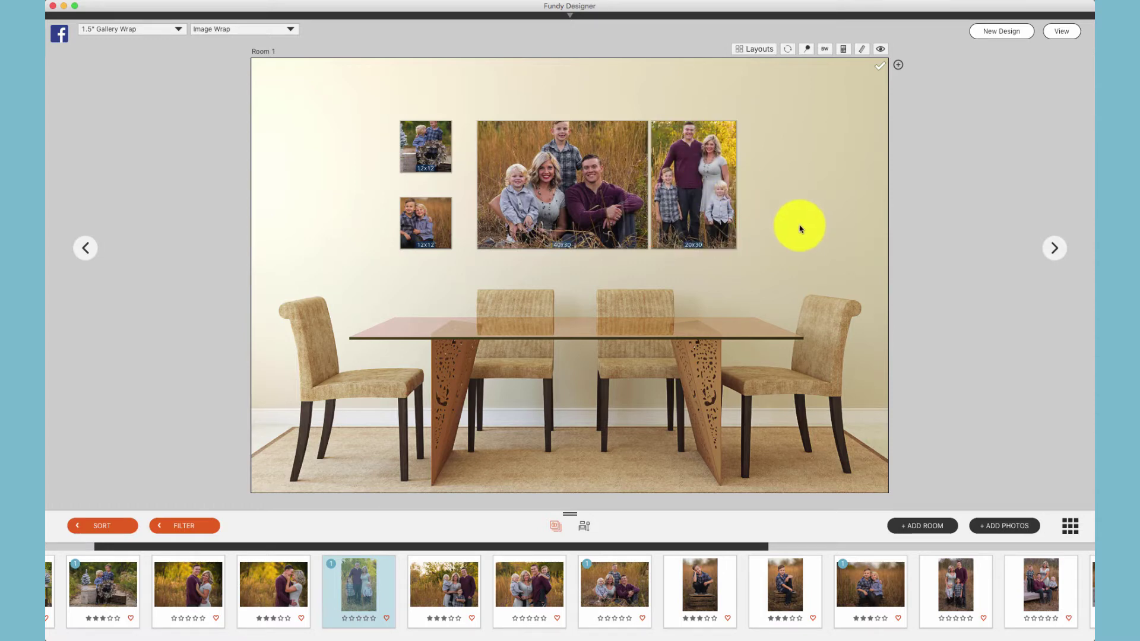
left_click(445, 213)
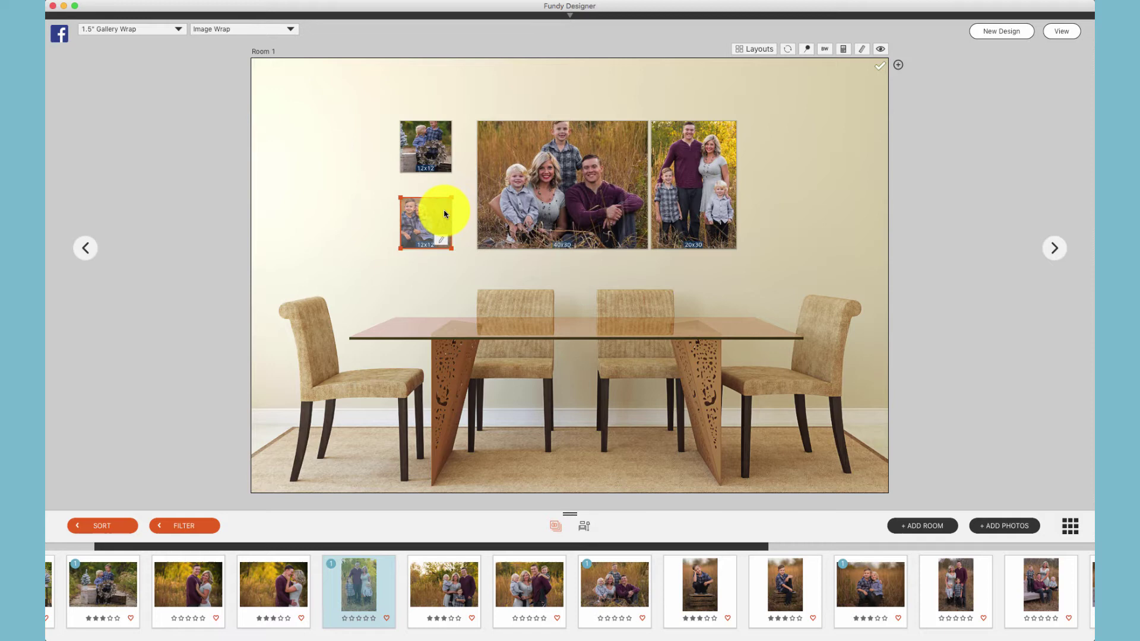
Step: Resize both small left prints to 14x14 and shift the portrait print right
left_click_drag(453, 197, 460, 188)
left_click(441, 159)
left_click(458, 204)
left_click(693, 127)
mouse_move(693, 123)
left_mouse_down()
mouse_move(748, 275)
mouse_move(766, 190)
mouse_move(744, 141)
mouse_move(694, 124)
left_mouse_up()
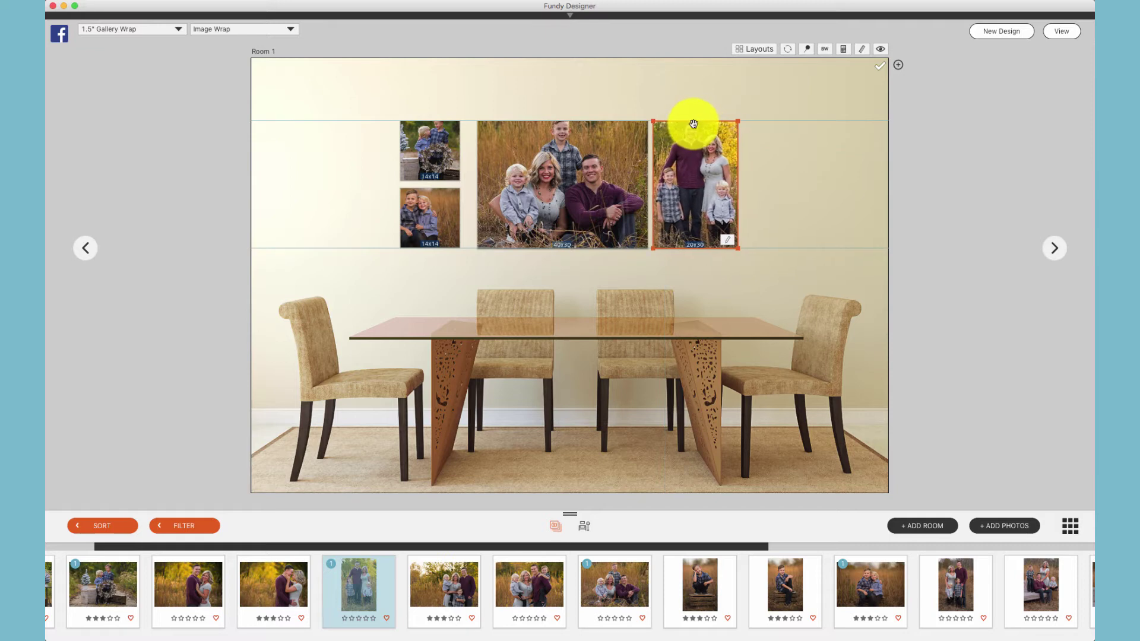
Step: Align the stacked 14x14 prints beside the family photo and resize the portrait to 24x30
left_click_drag(399, 94, 433, 245)
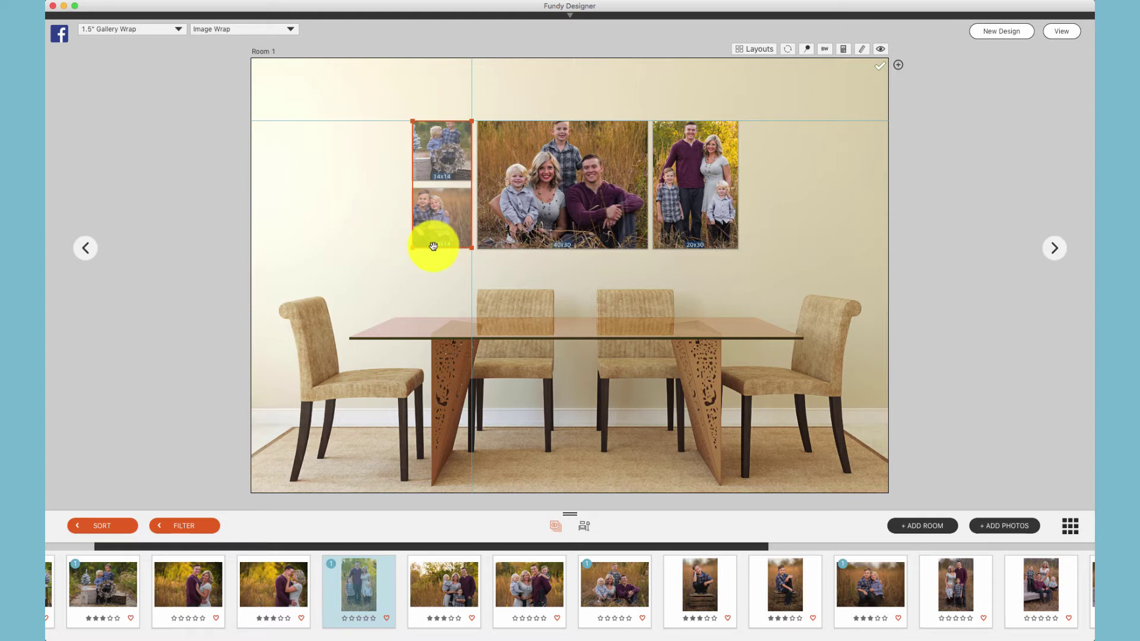
left_click_drag(433, 247, 433, 247)
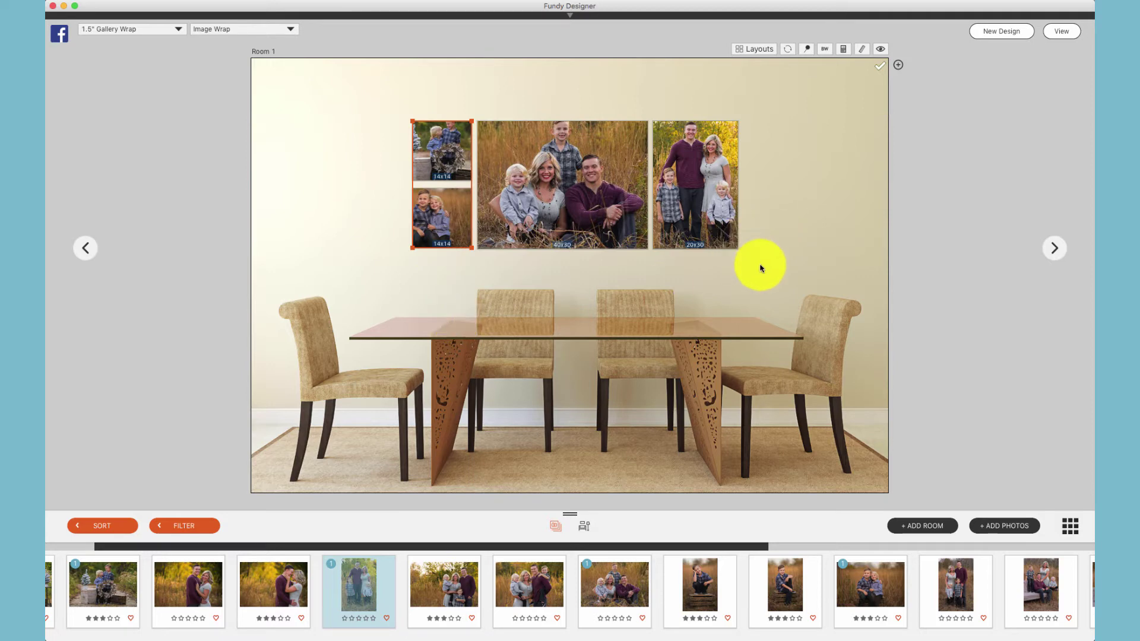
left_click(729, 245)
mouse_move(738, 247)
left_mouse_down()
mouse_move(839, 333)
mouse_move(729, 236)
mouse_move(748, 254)
mouse_move(746, 242)
left_mouse_up()
left_click(747, 242)
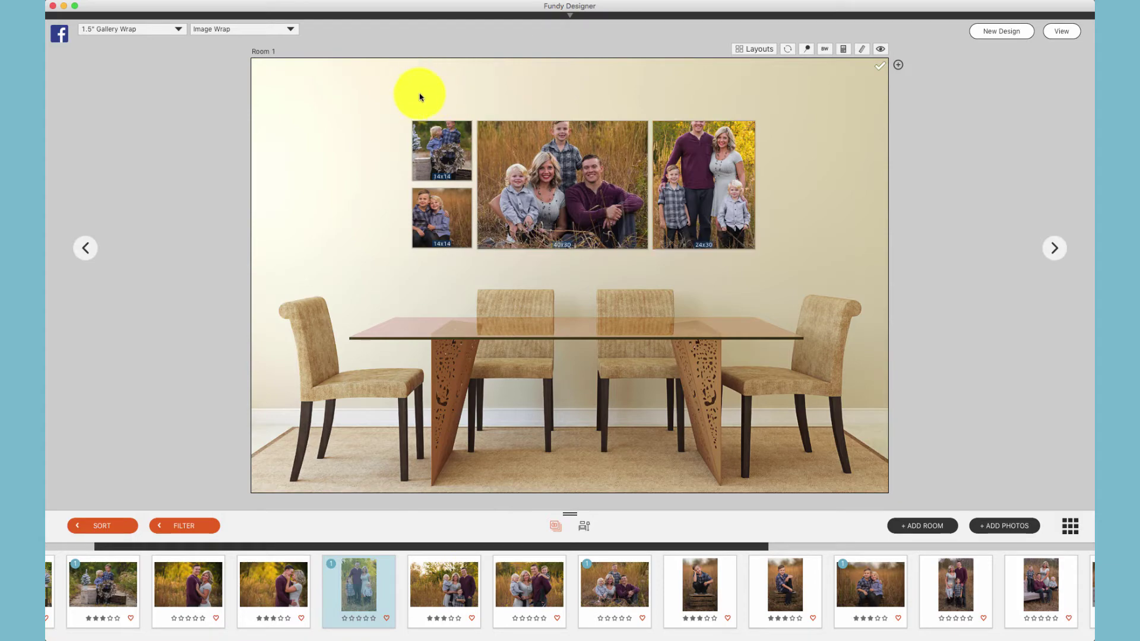
Step: Multi-select several family thumbnails and drop them on the wall to build a six-print gallery
left_click_drag(420, 94, 445, 242)
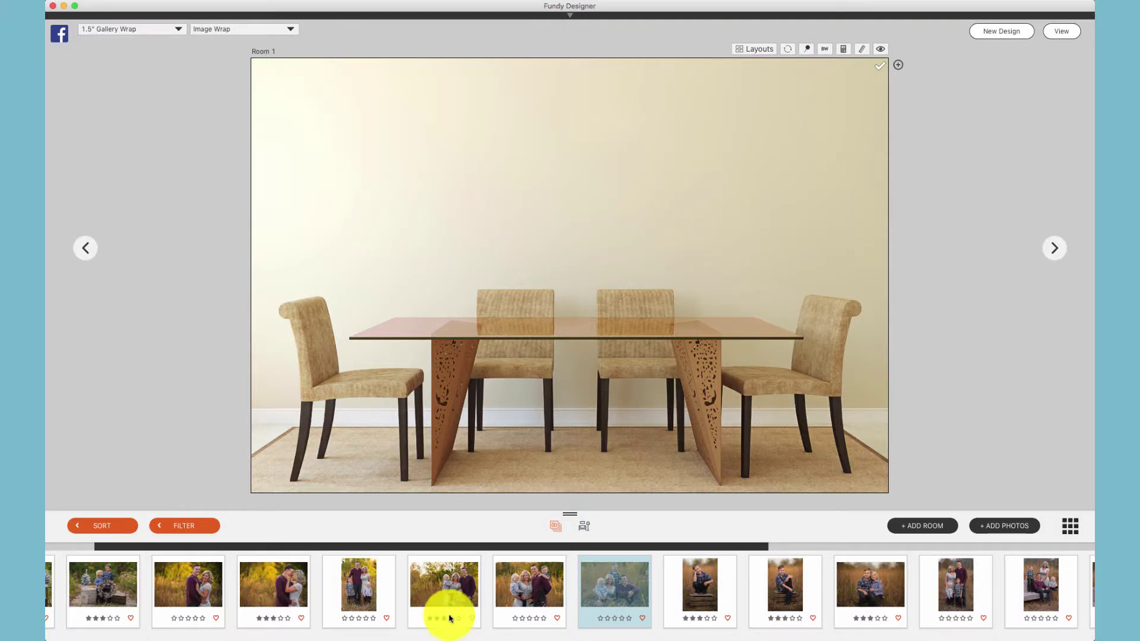
left_click(510, 597)
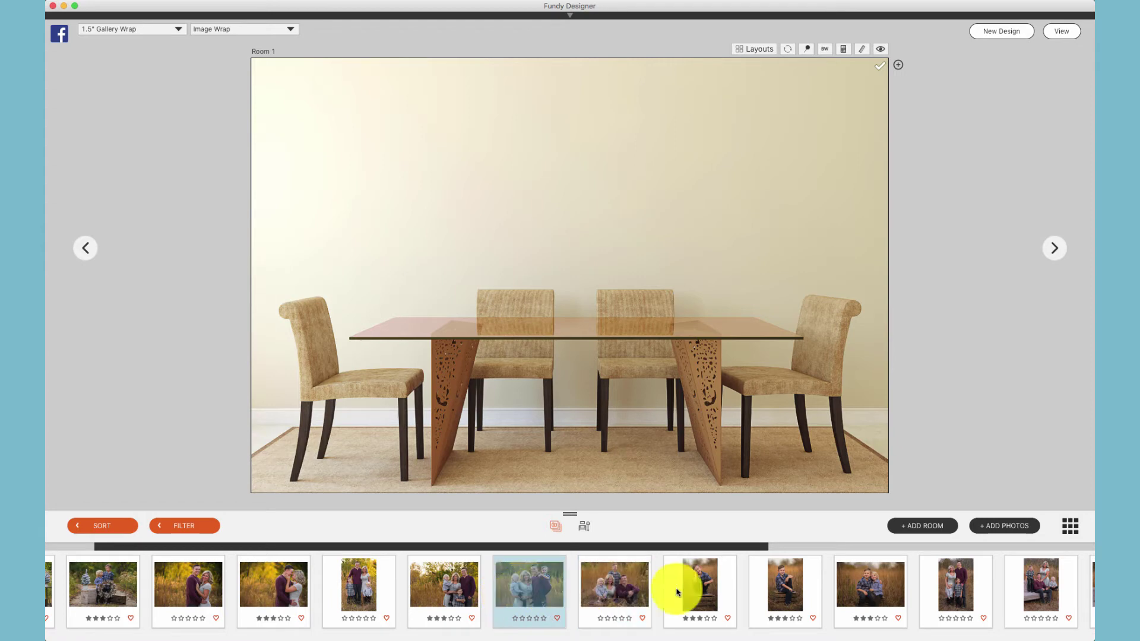
left_click(852, 586)
left_click(953, 586)
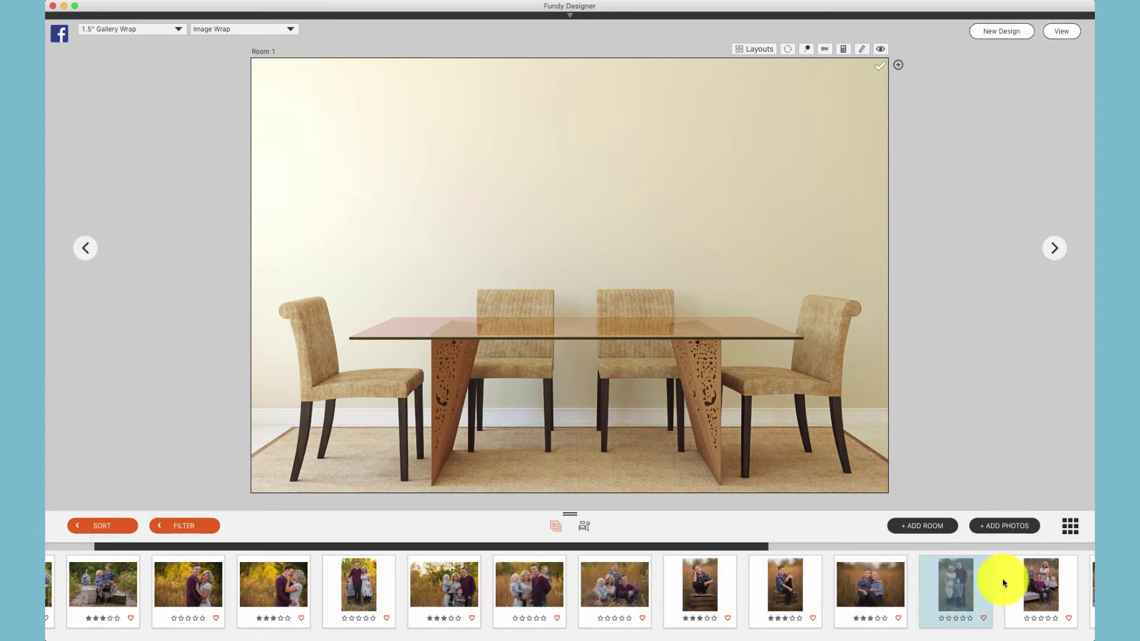
left_click(1020, 582)
left_click(874, 594)
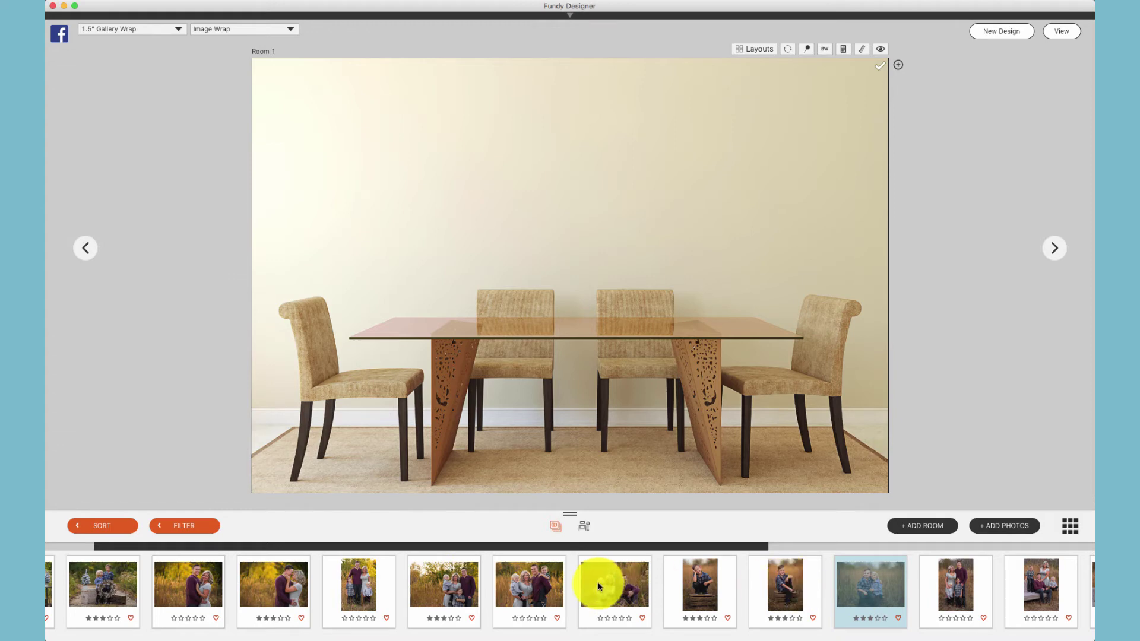
left_click(629, 587, "super")
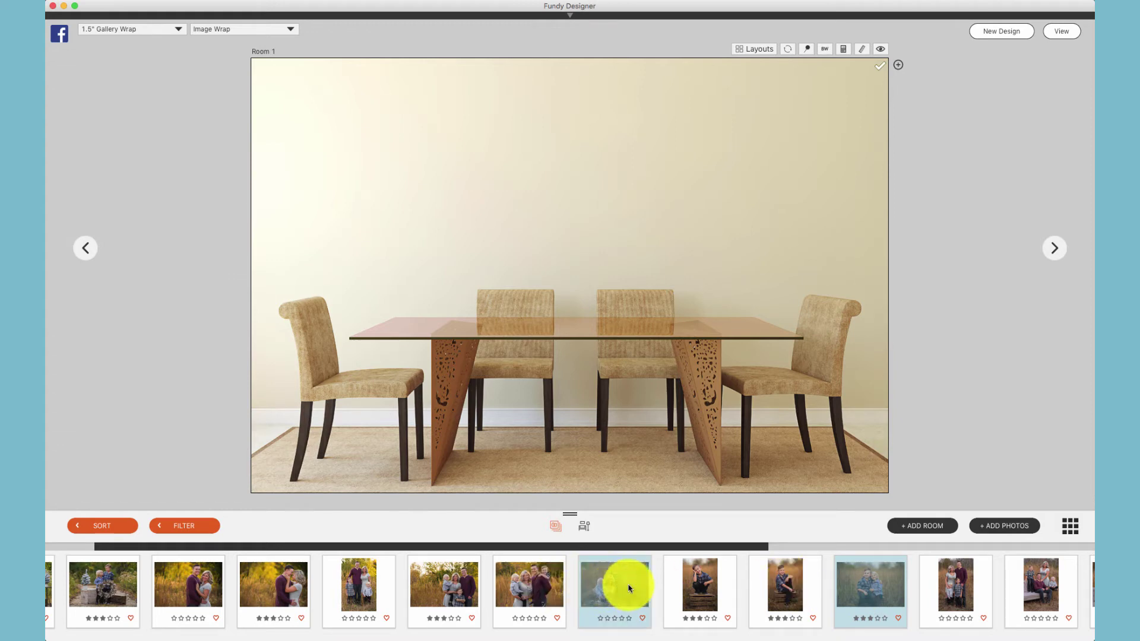
left_click(782, 579, "super")
left_click(957, 585, "super")
left_click(1039, 581, "super")
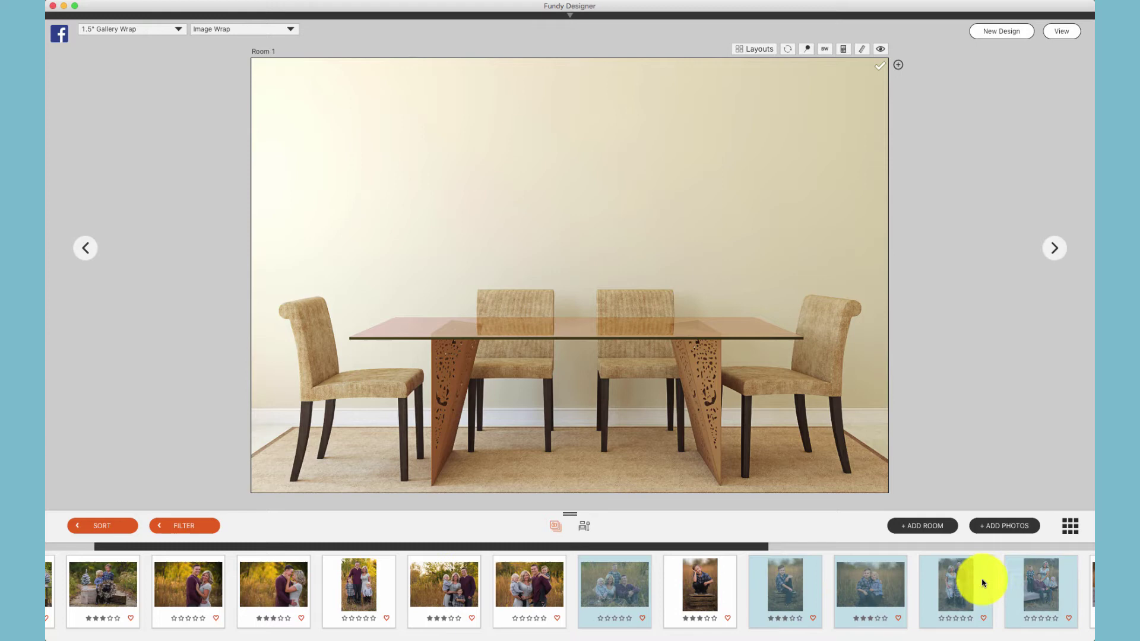
left_click(187, 582, "super")
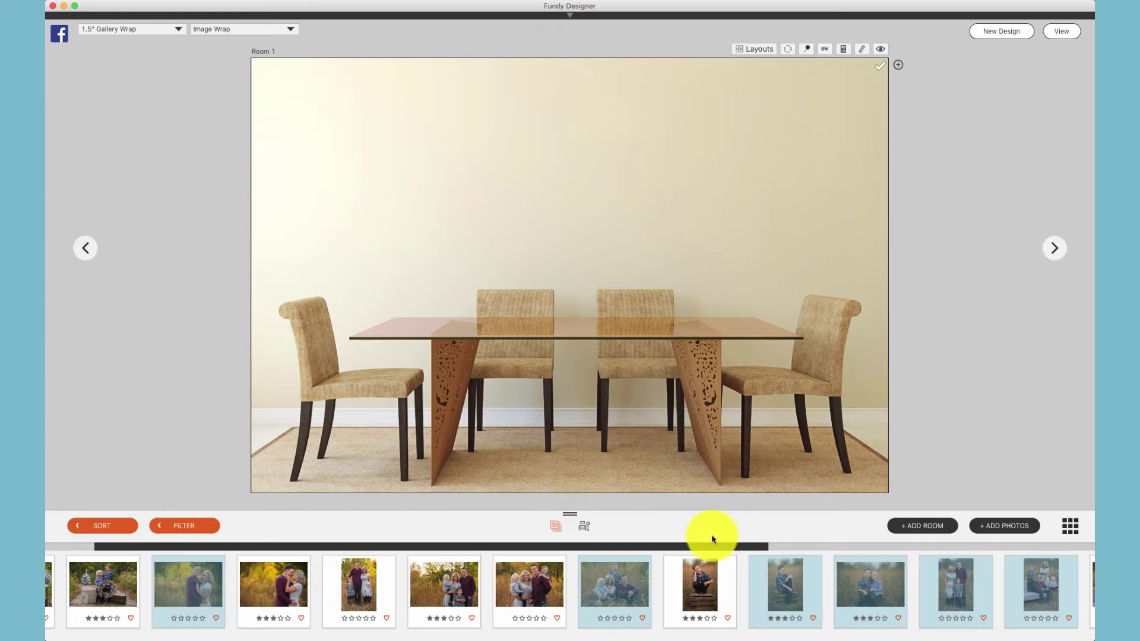
left_click_drag(585, 606, 564, 302)
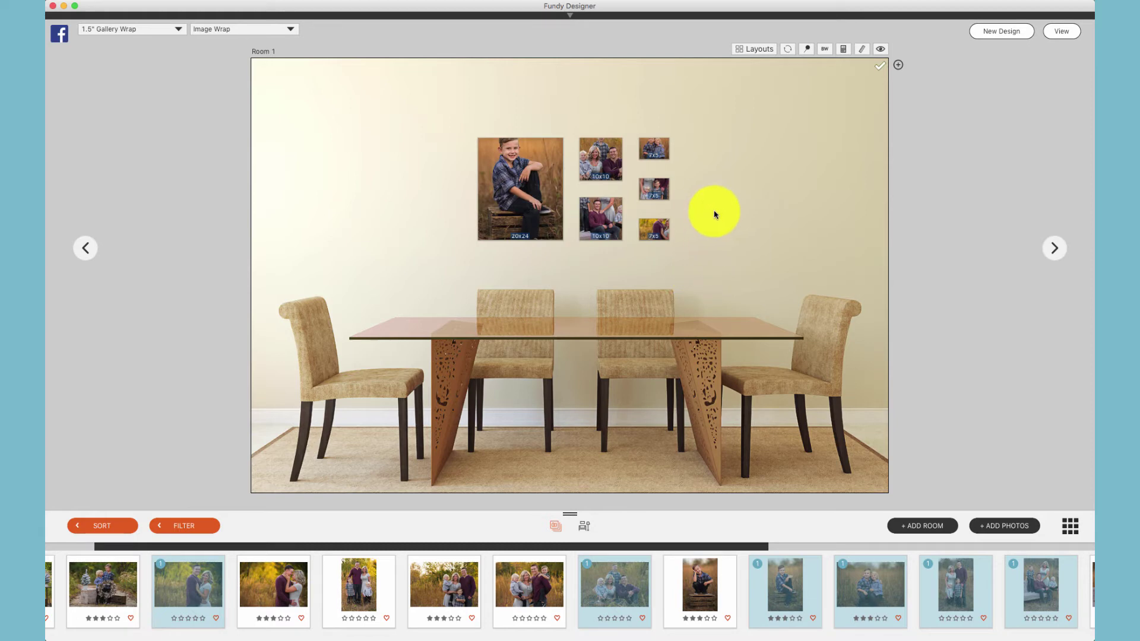
Step: Apply the standard layout with a 45x22.50 family panorama and four 5x7 prints
left_click(756, 51)
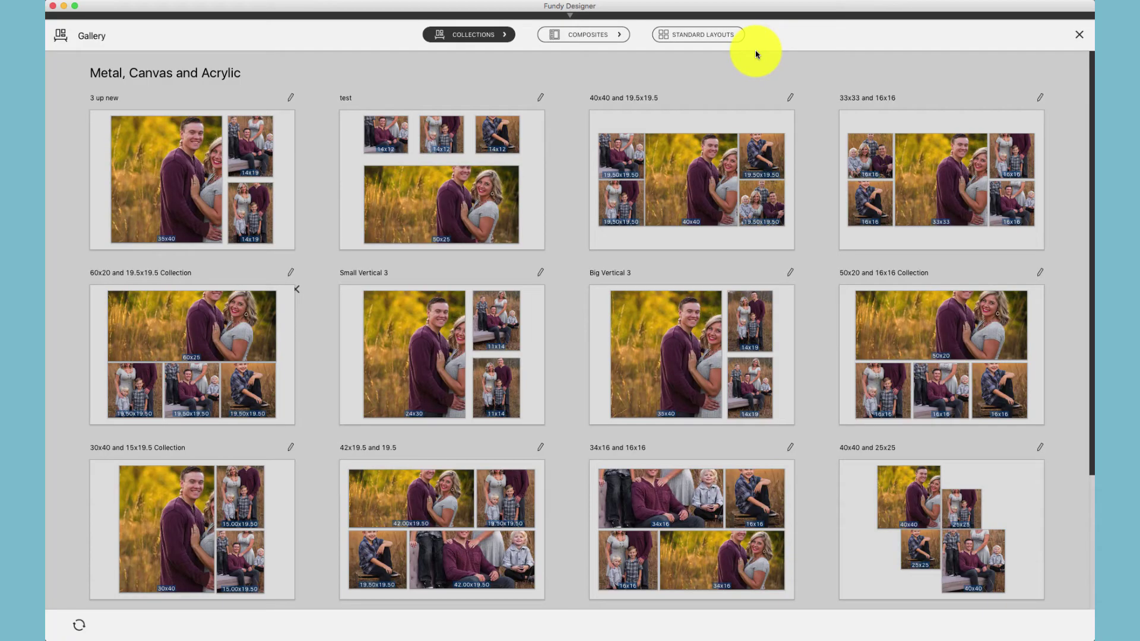
left_click(702, 36)
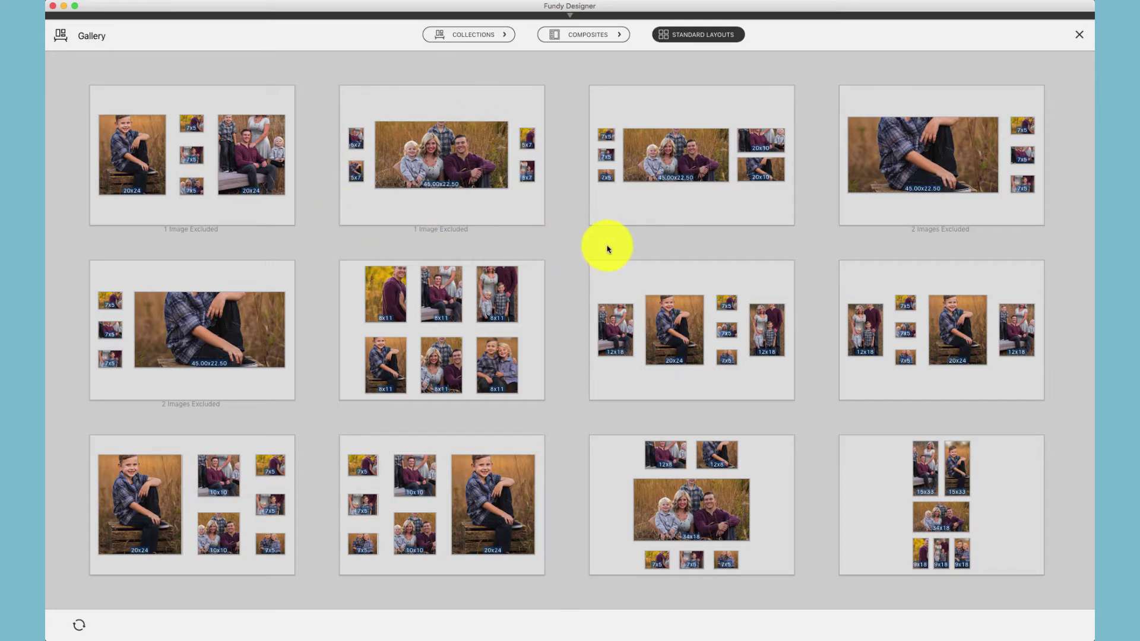
left_click(472, 173)
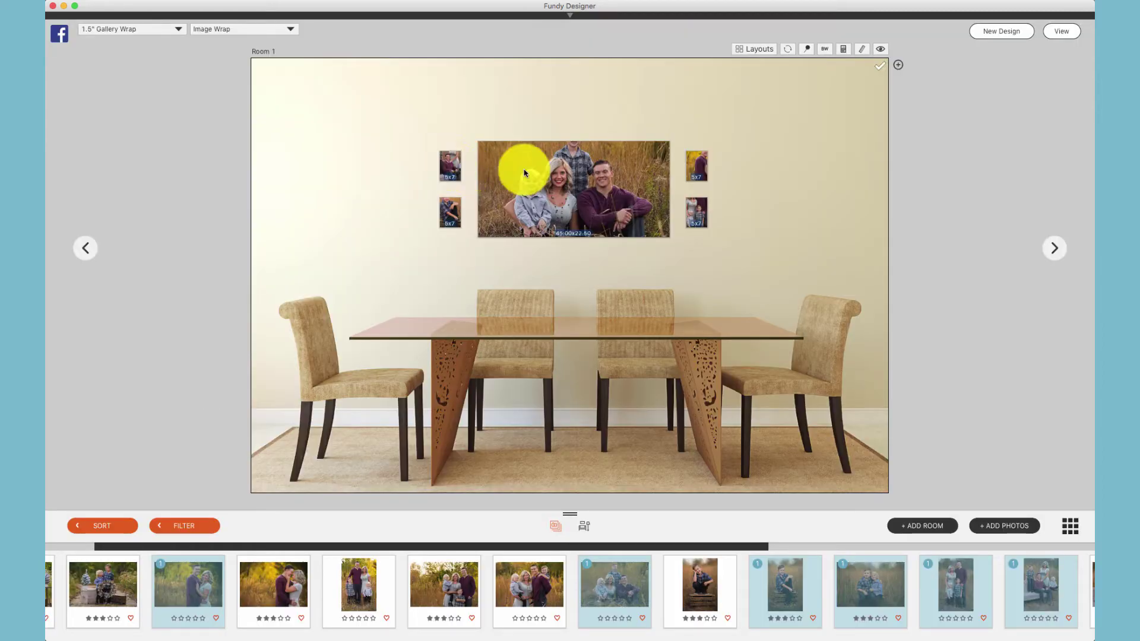
Step: Enlarge the upper-right print and align it with the wide family photo
left_click(603, 168)
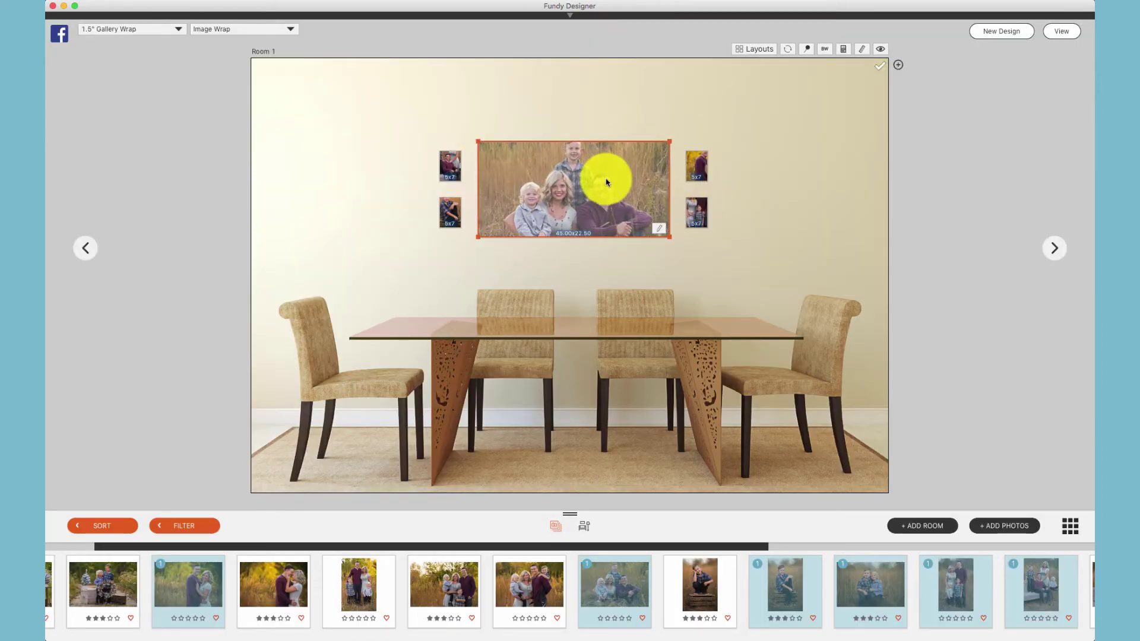
left_click(702, 159)
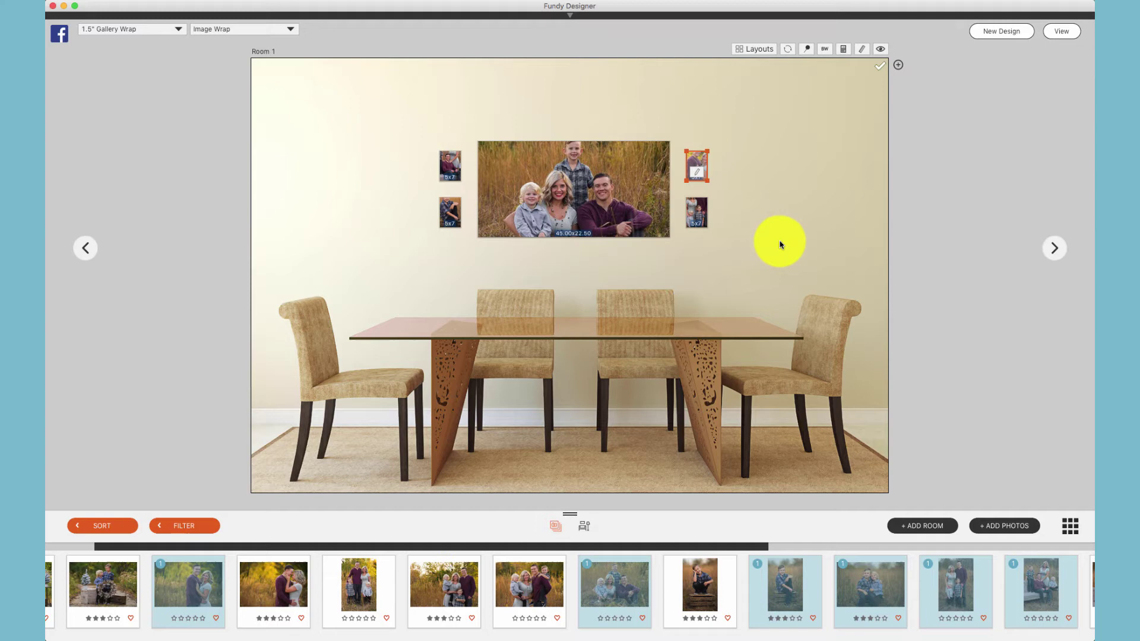
left_click_drag(684, 151, 672, 139)
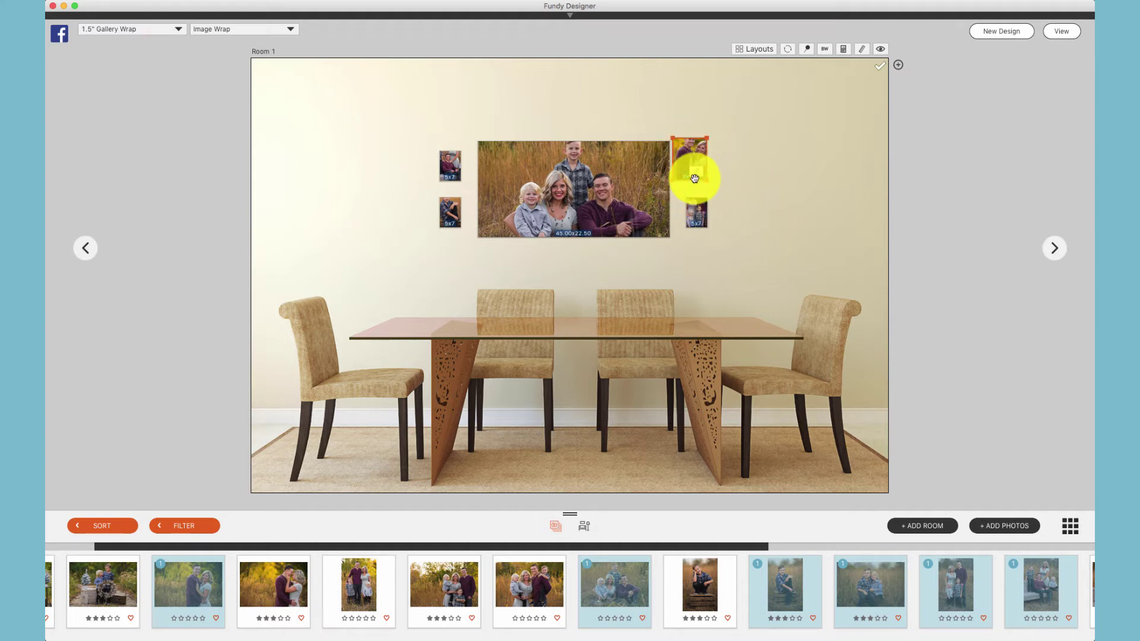
left_click_drag(697, 180, 700, 183)
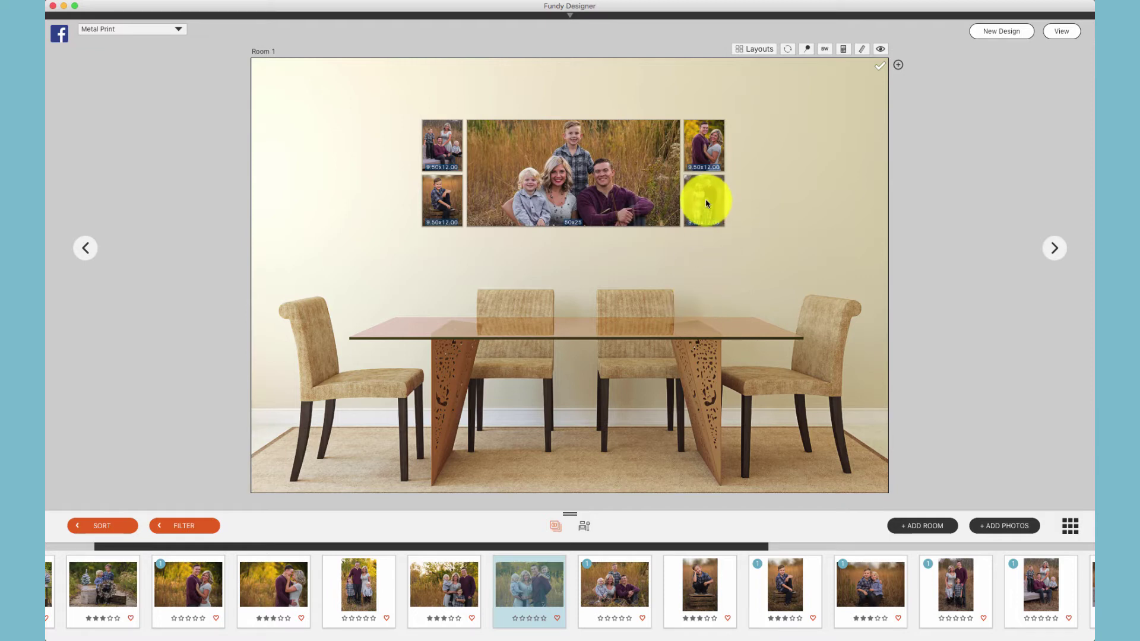
Step: Swap the lower-right photo into the upper-right frame and reframe the lower-left portrait
left_click_drag(697, 195, 451, 199)
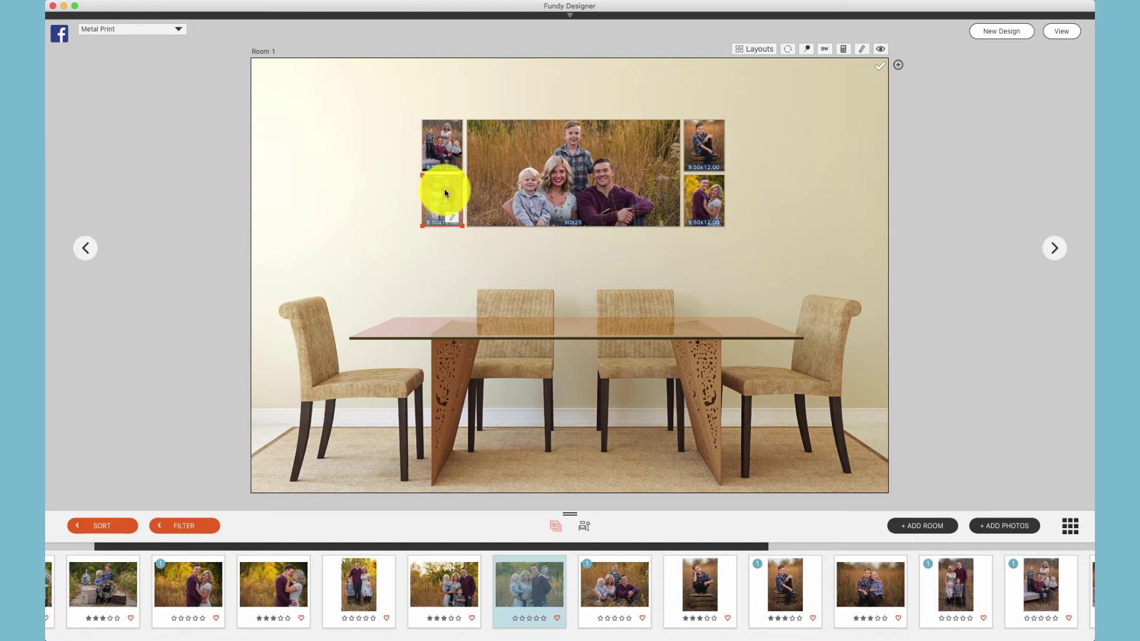
left_click_drag(445, 193, 326, 228)
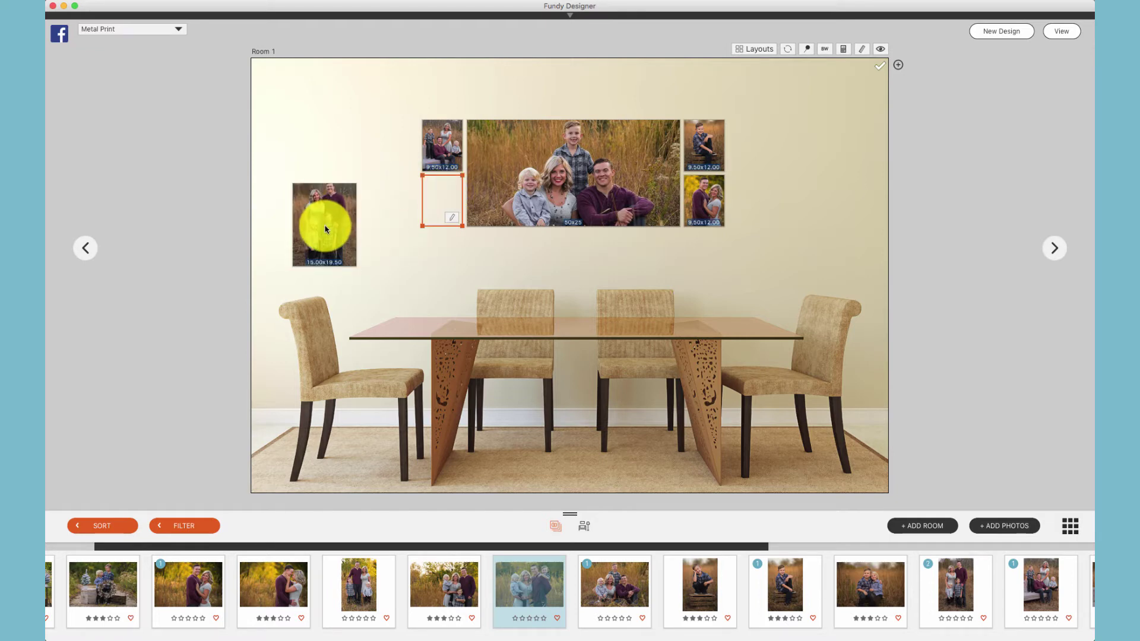
left_click_drag(326, 229, 453, 196)
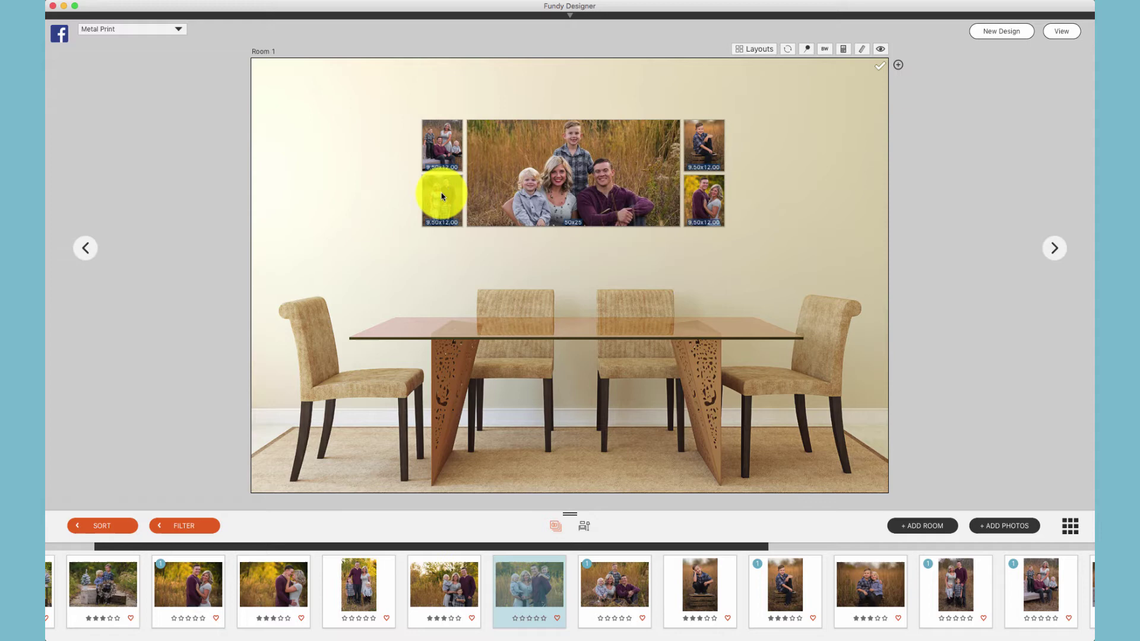
left_click(442, 197)
left_click_drag(441, 196, 437, 222)
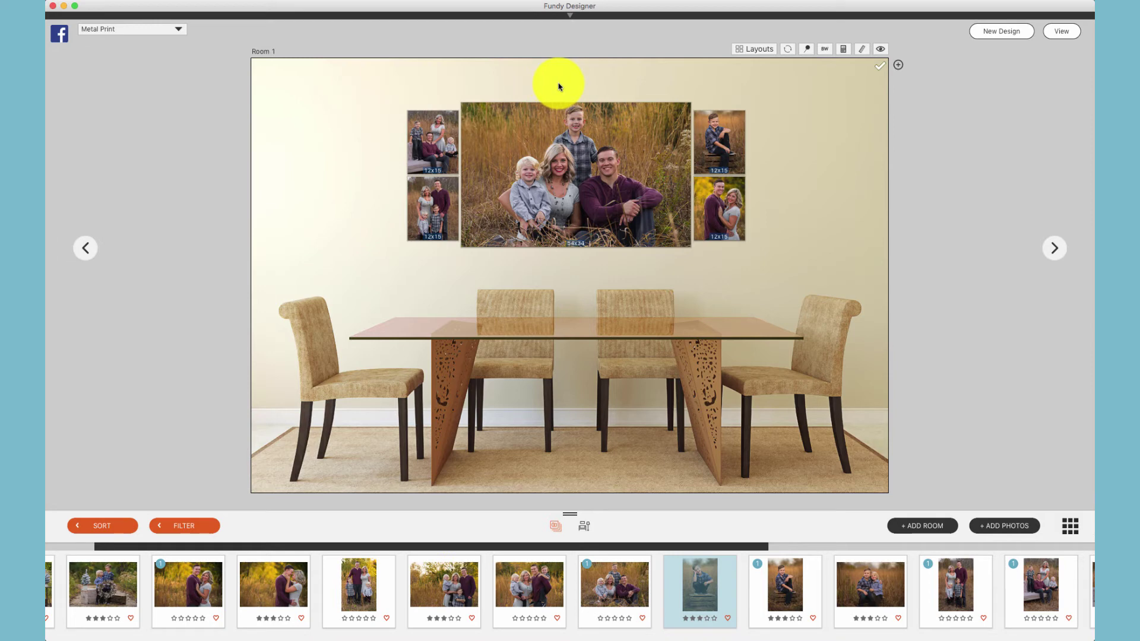
left_click(320, 4)
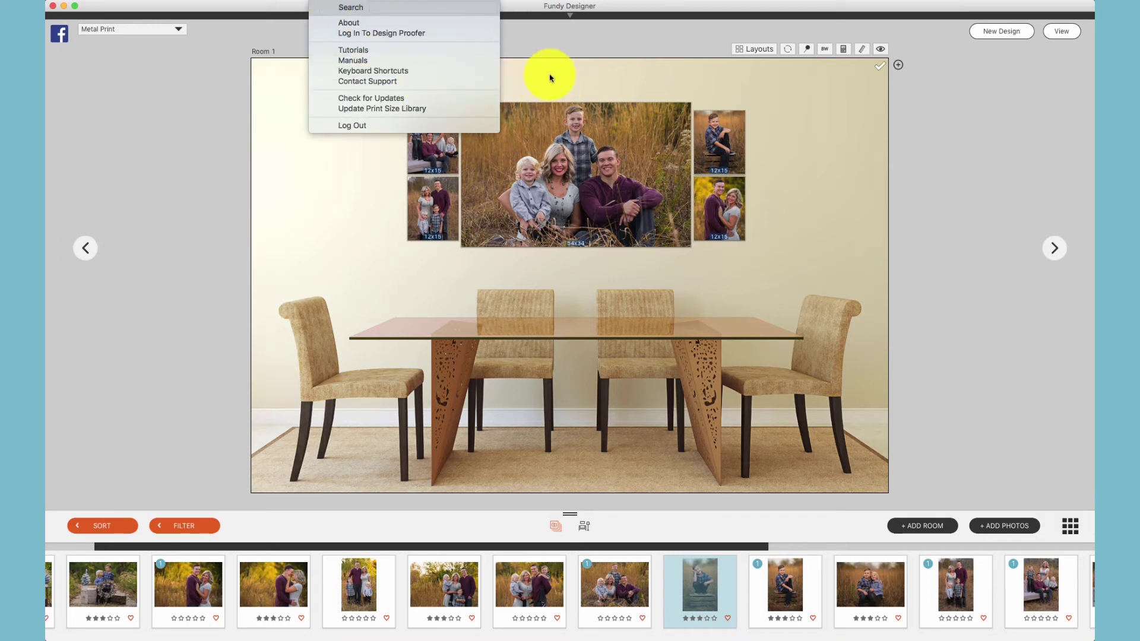
left_click(548, 116)
left_click(565, 183)
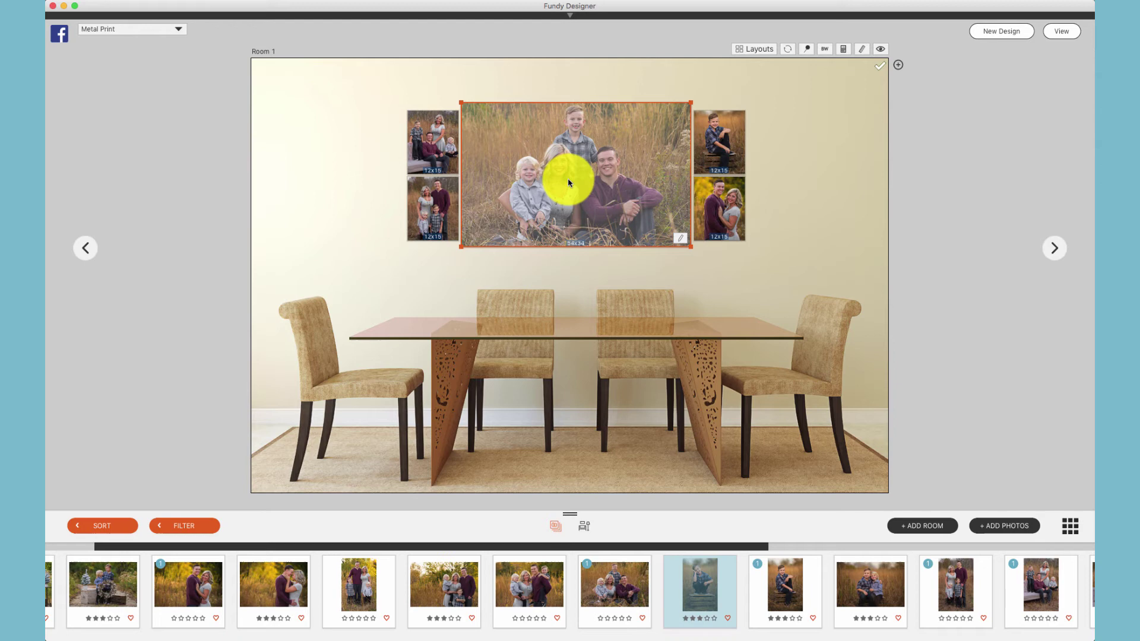
scroll(569, 183, "up", 2)
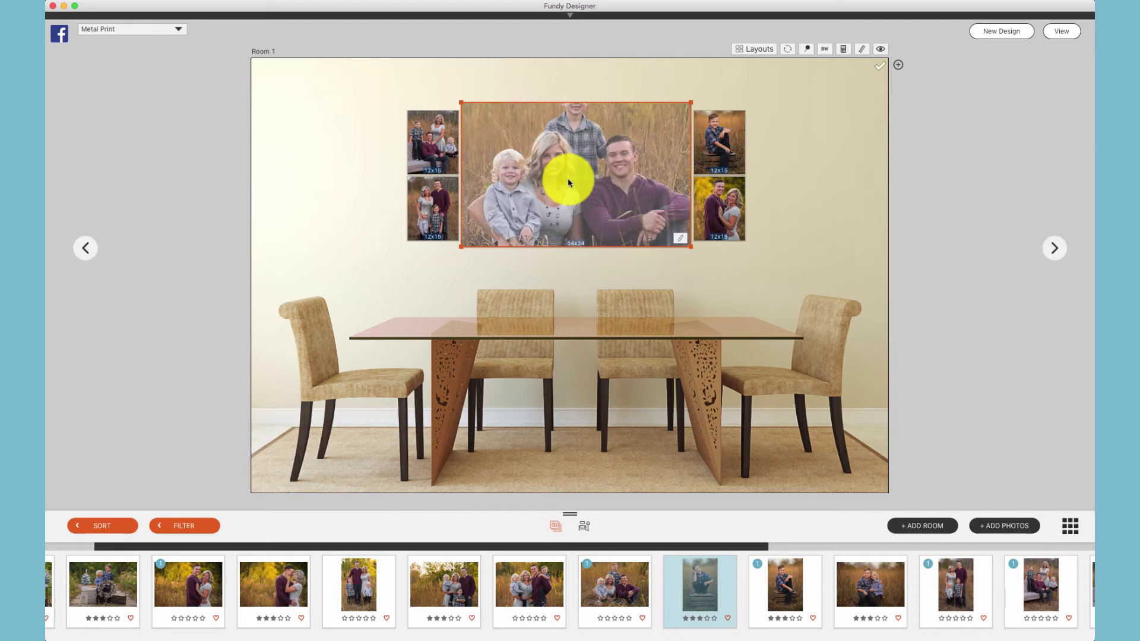
scroll(568, 183, "down", 2)
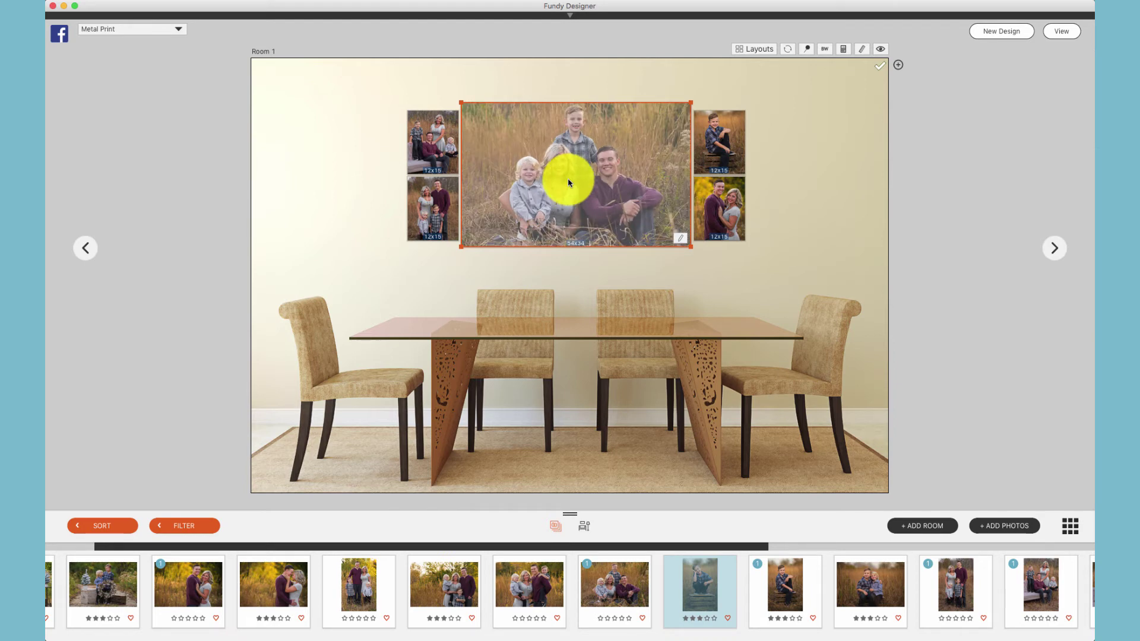
scroll(568, 183, "up", 2)
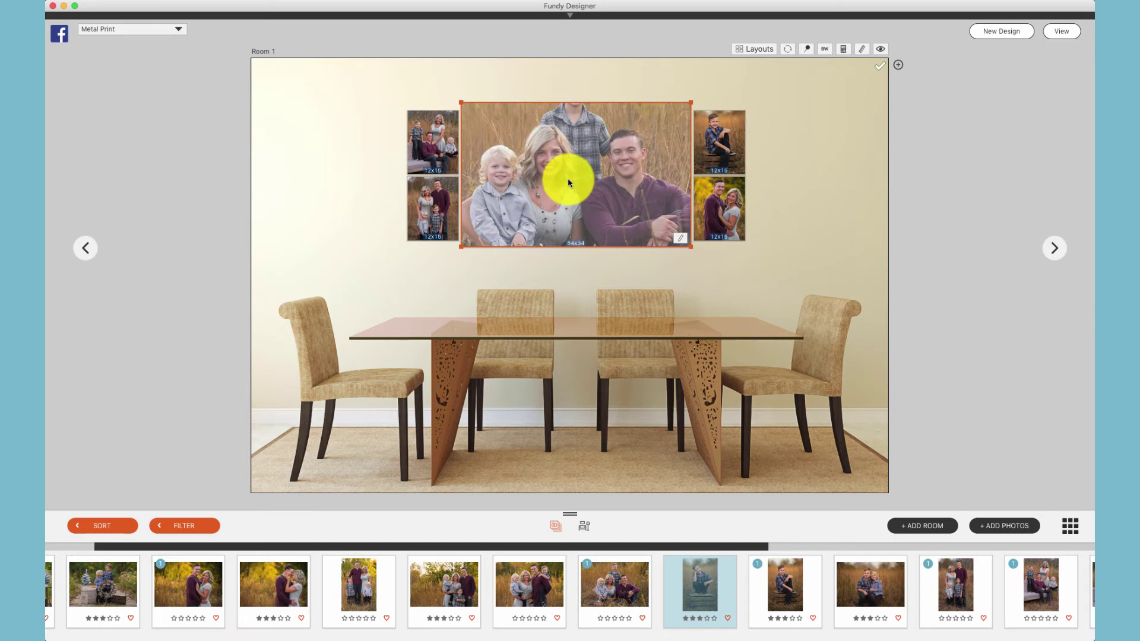
scroll(568, 183, "down", 2)
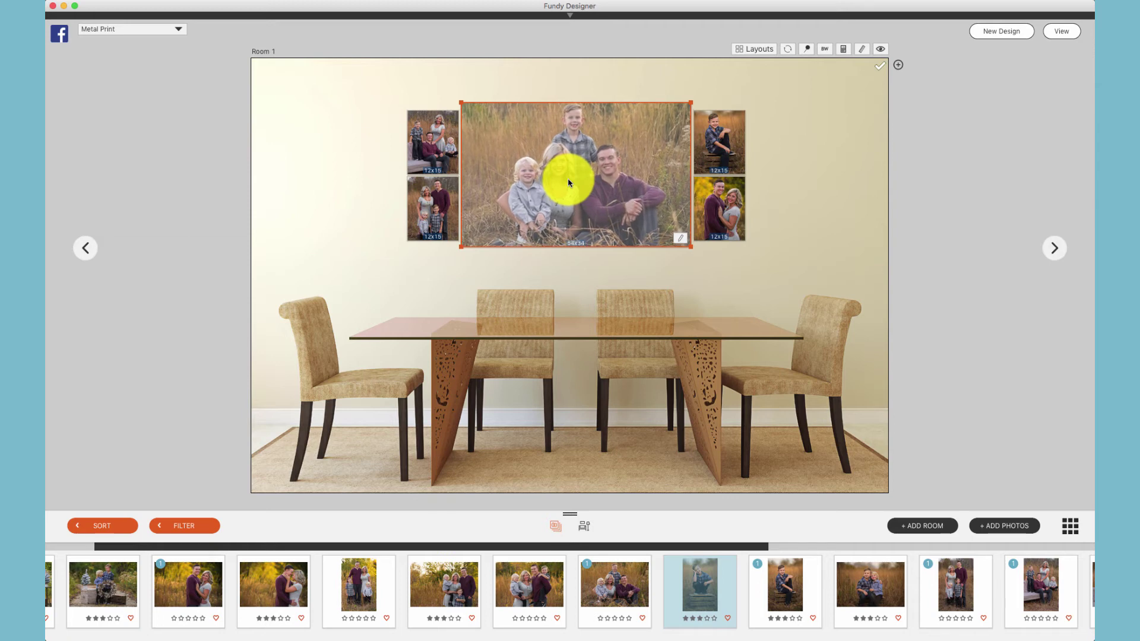
left_click(571, 284)
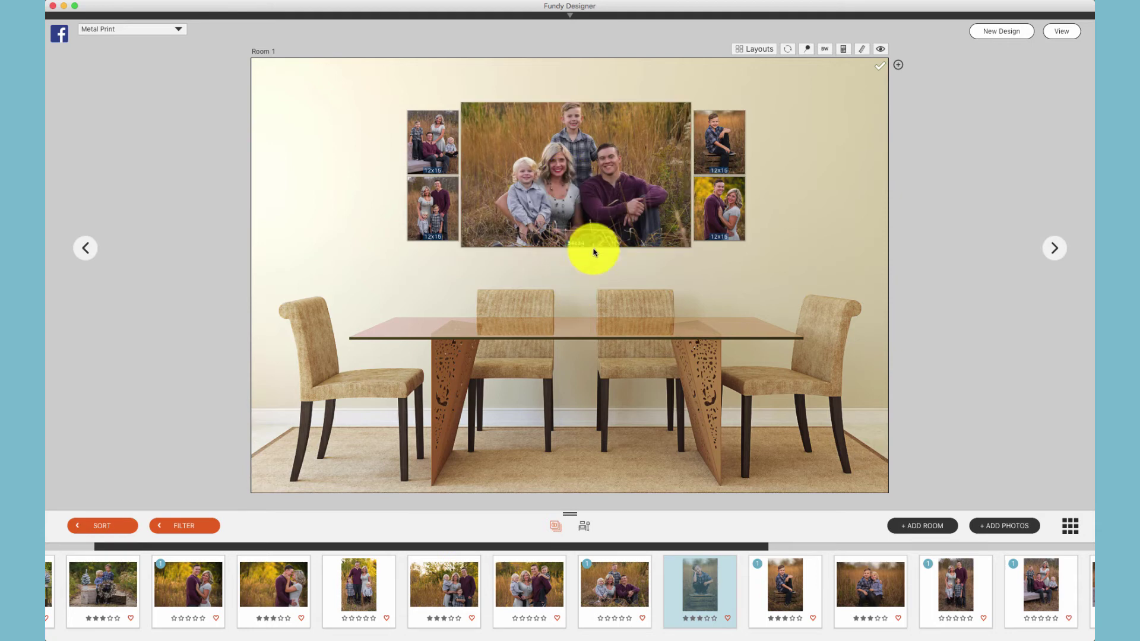
Step: Open the seated family photo and rotate it slightly to straighten it
left_click(578, 196)
double_click(579, 197)
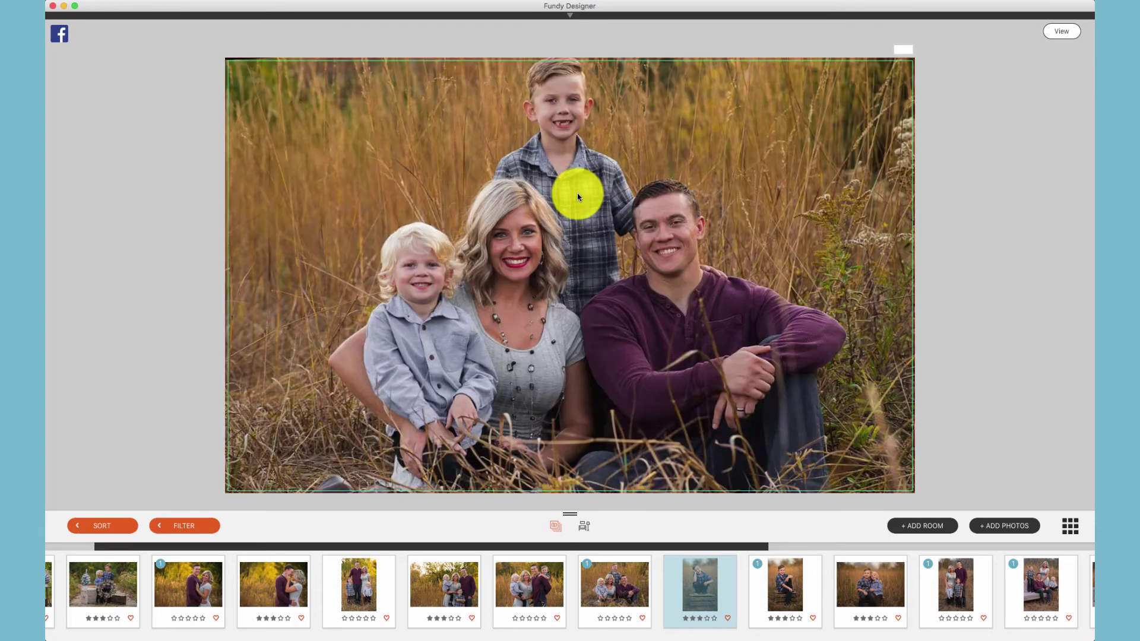
left_click(577, 194)
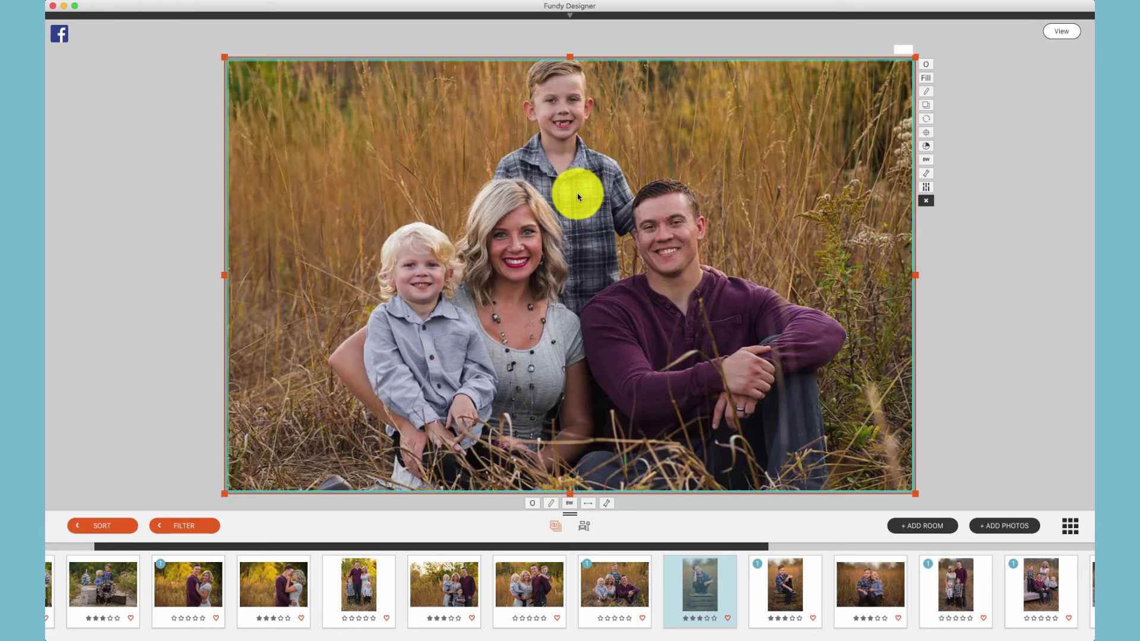
left_click(610, 504)
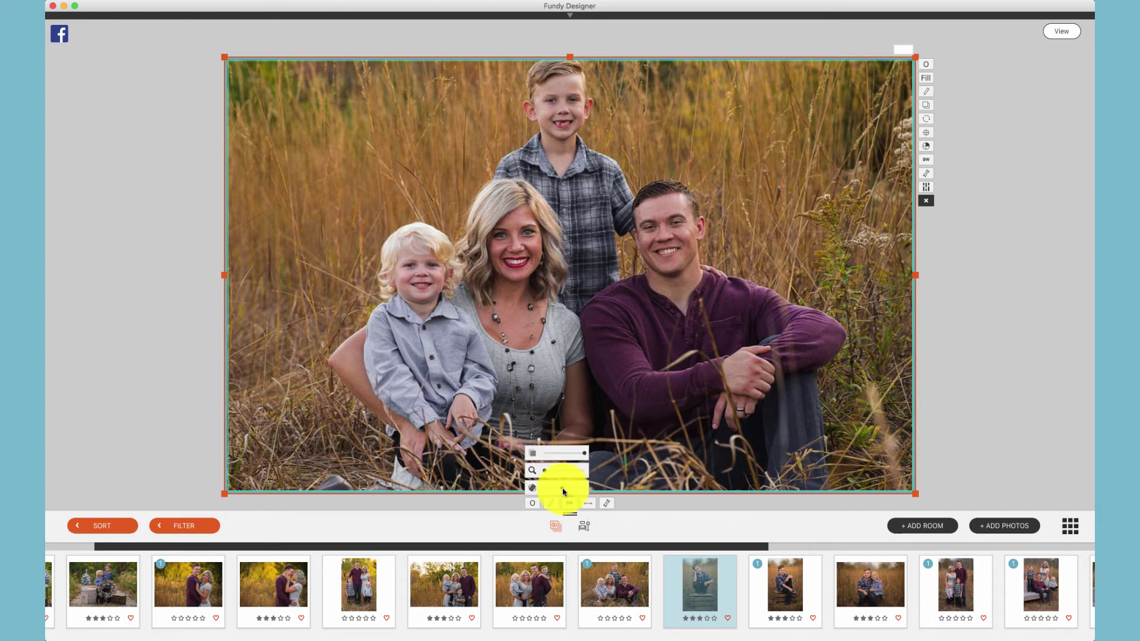
left_click_drag(563, 490, 548, 474)
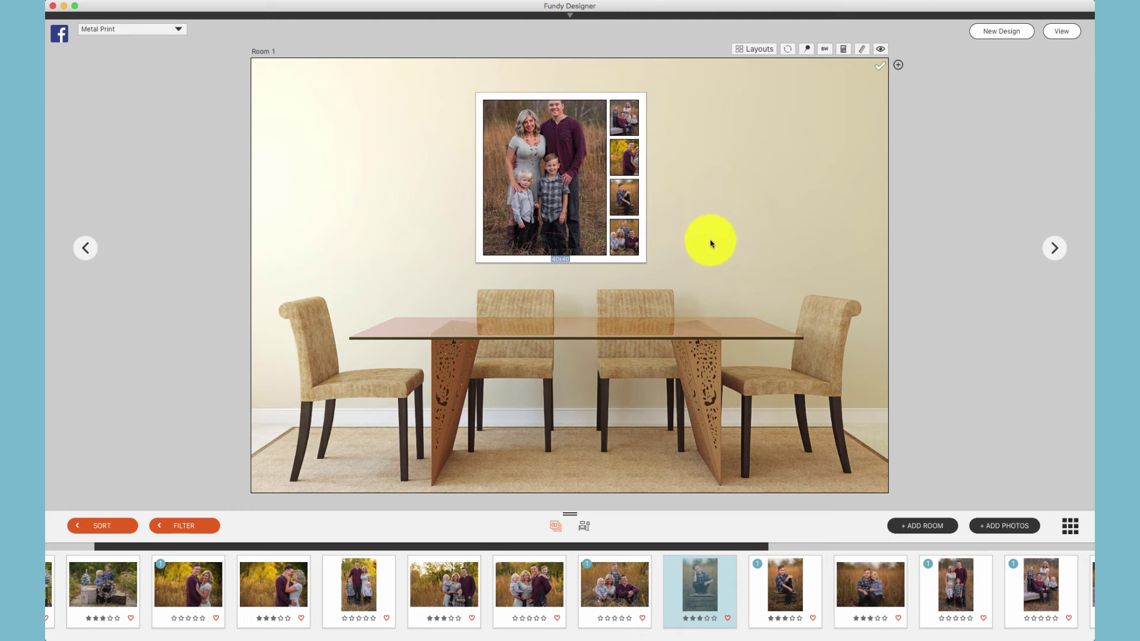
Step: Replace the old wall print with a 40x40 photo print framed to show the family's heads
left_click_drag(716, 245, 457, 107)
key("Delete")
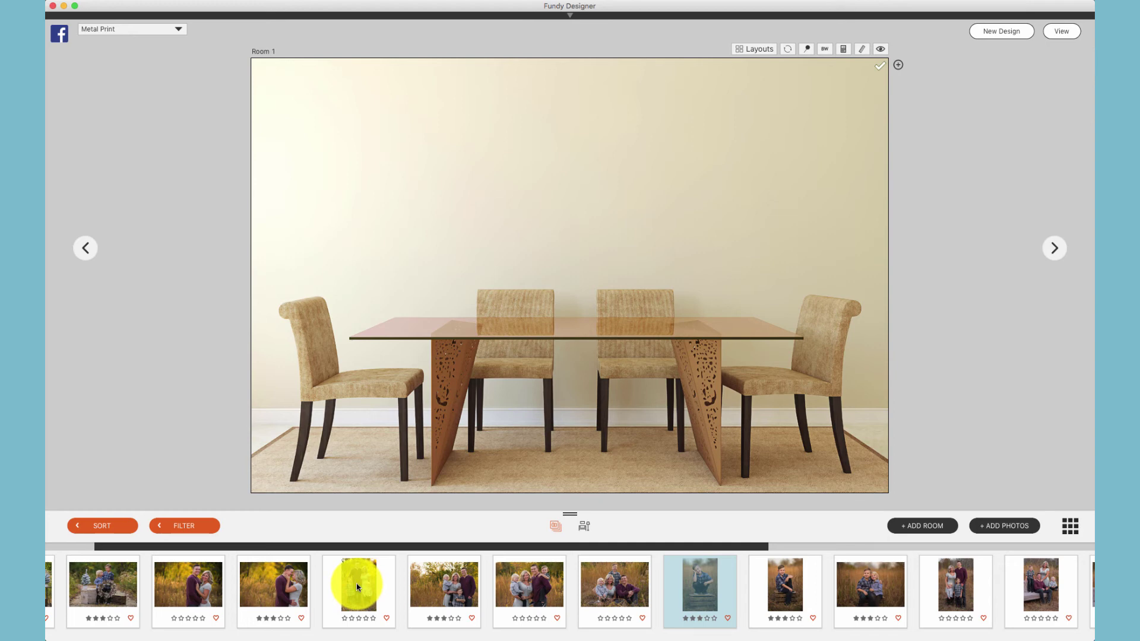
left_click_drag(357, 587, 570, 178)
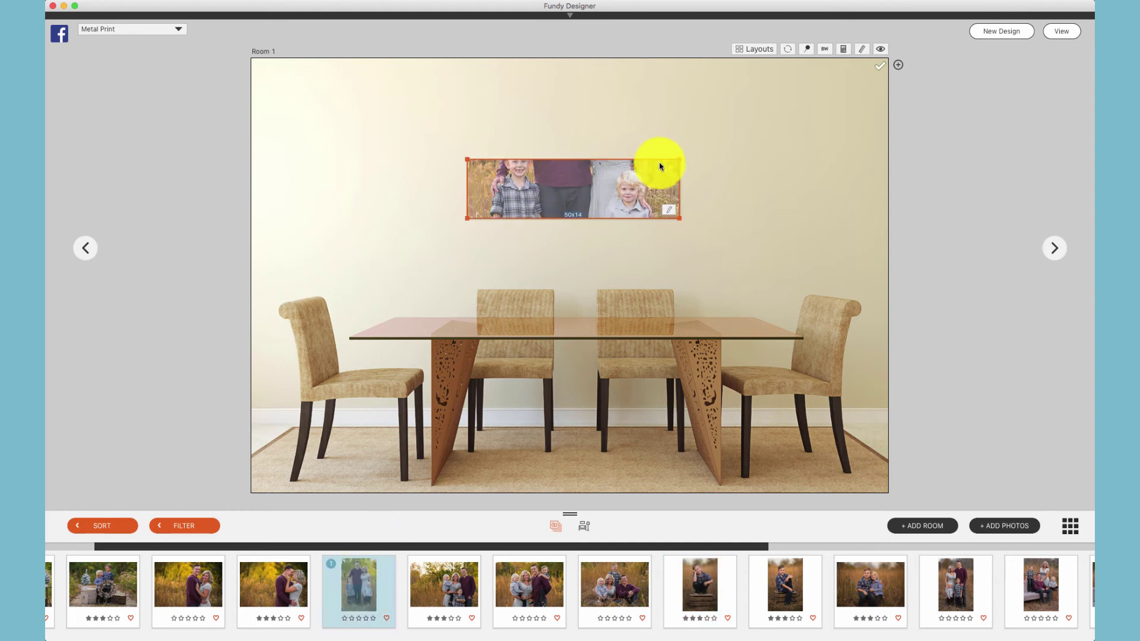
left_click_drag(682, 161, 633, 69)
left_click_drag(632, 217, 622, 260)
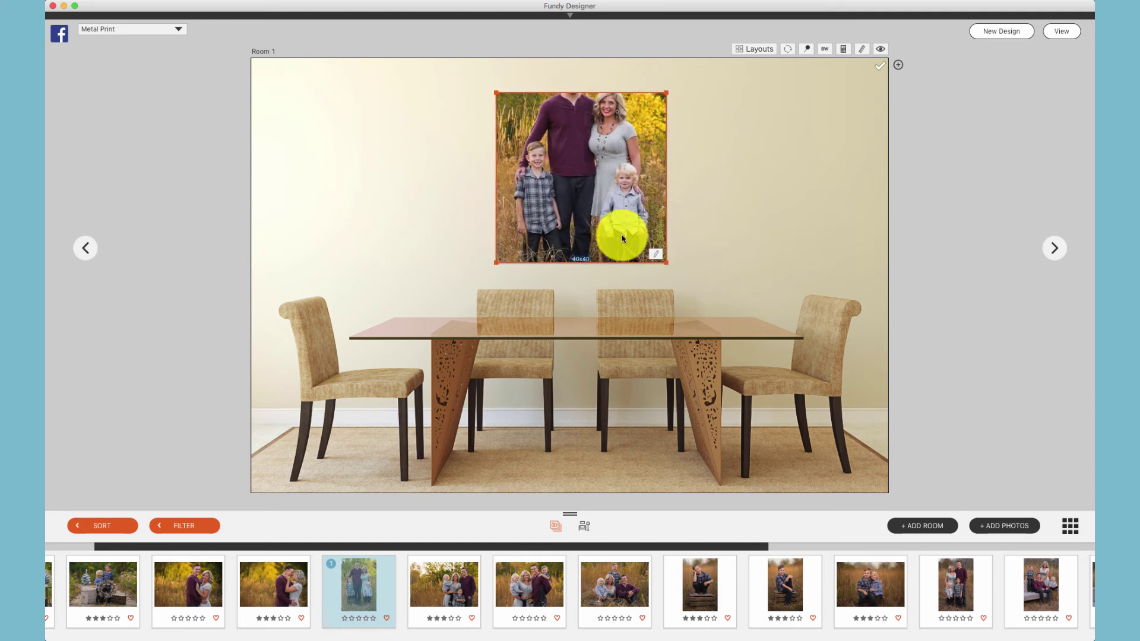
left_click_drag(589, 124, 598, 249)
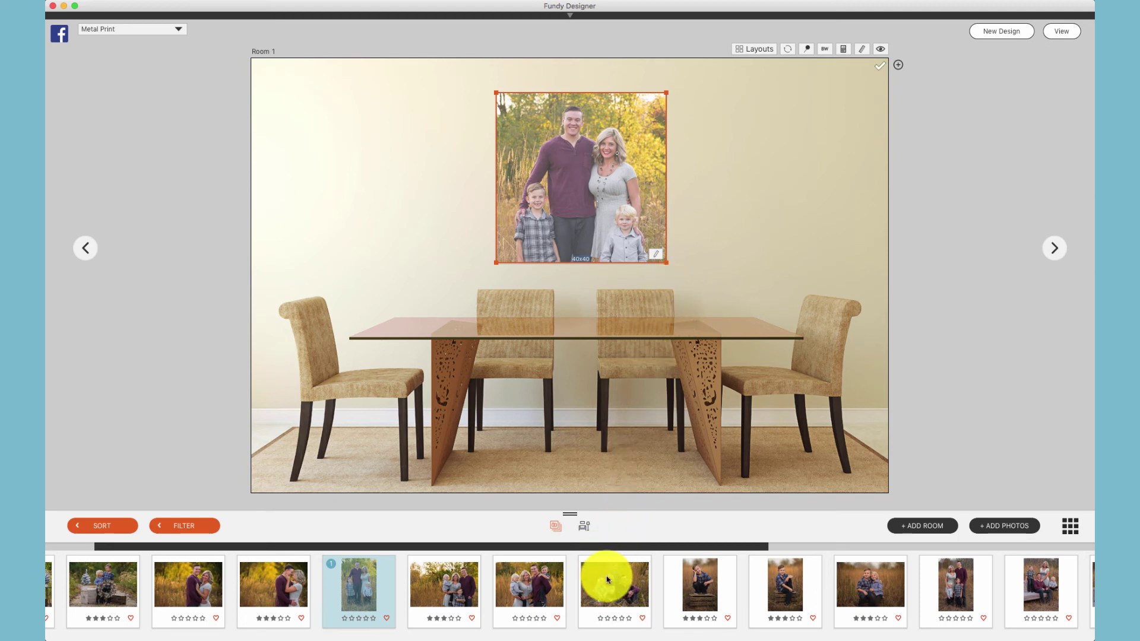
Step: Drop three more selected photos onto the print to form a four-photo collage
left_click(522, 585)
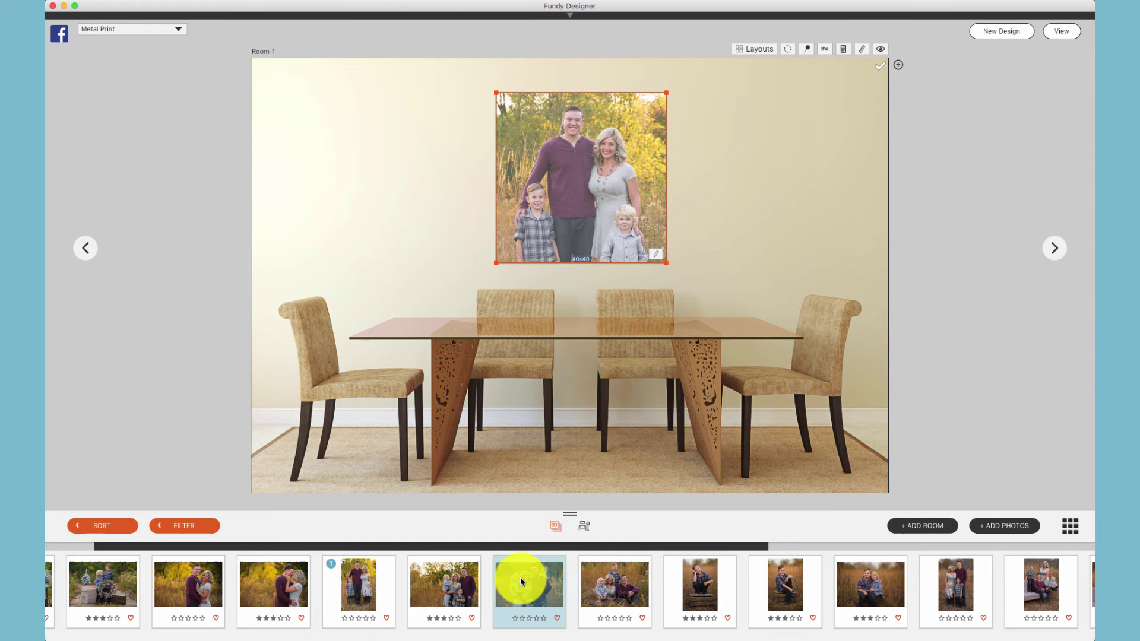
left_click(714, 597, "shift")
left_click_drag(632, 589, 615, 202)
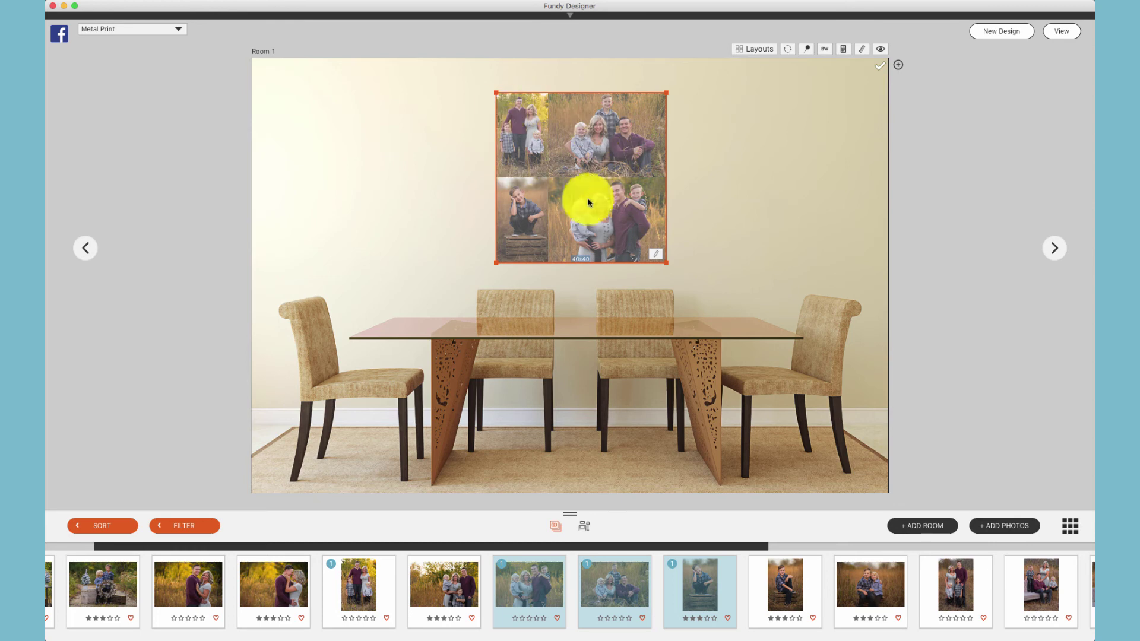
Step: Shrink the collage inside a white margin and set photo spacing 16 with stroke 5
double_click(608, 226)
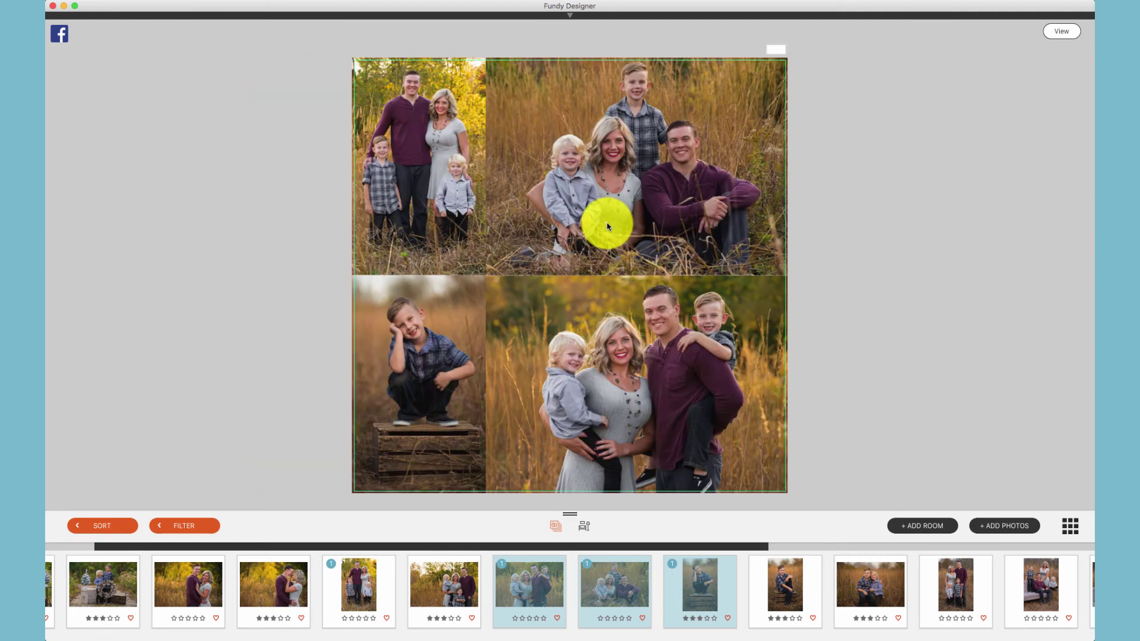
left_click(594, 302)
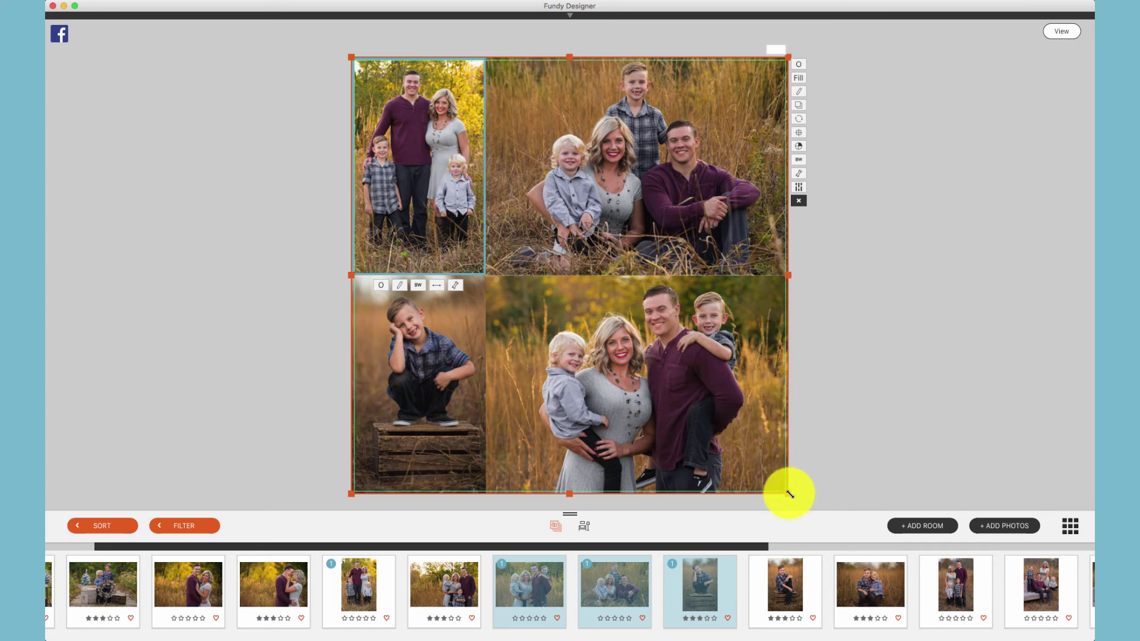
left_click_drag(789, 494, 757, 473)
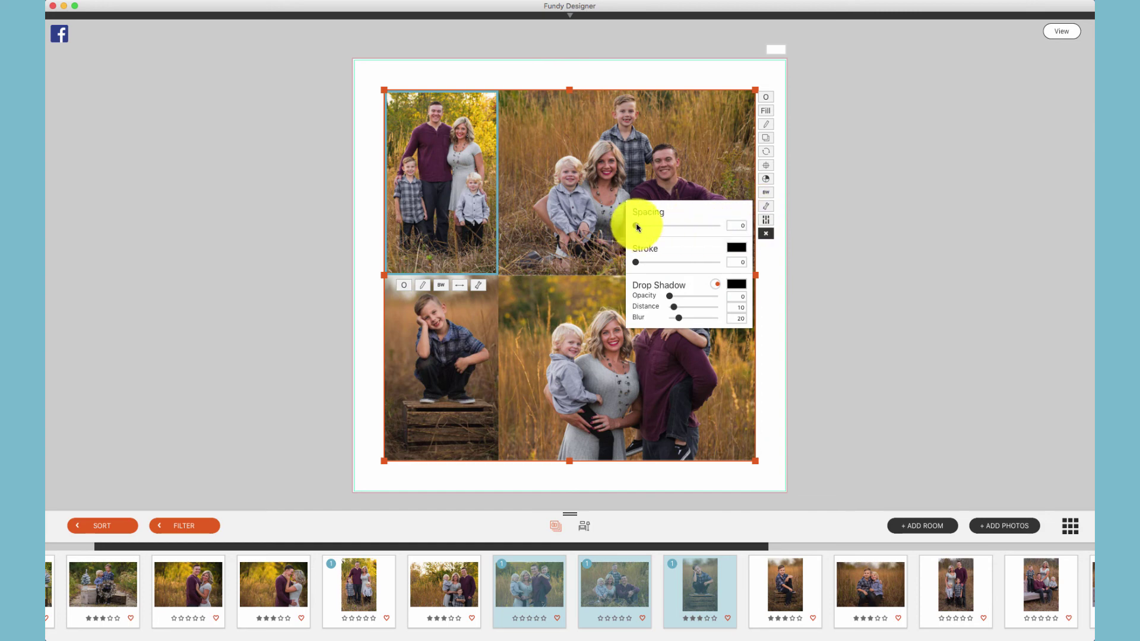
mouse_move(636, 226)
left_mouse_down()
mouse_move(651, 228)
mouse_move(642, 265)
left_mouse_up()
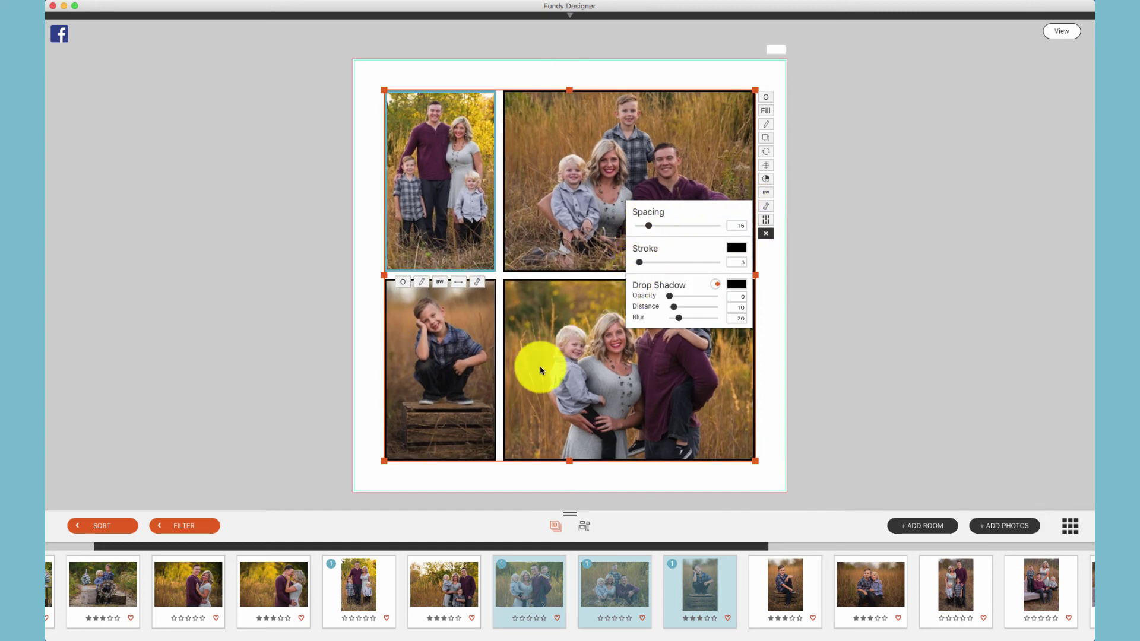
left_click(553, 377)
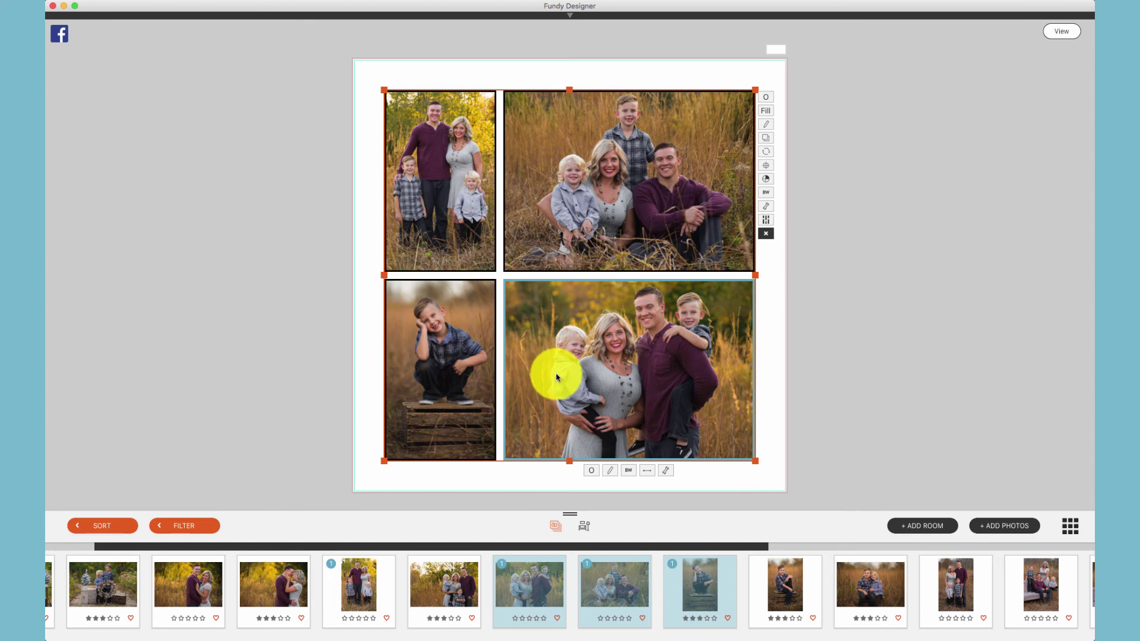
Step: Move the bottom-right photo into the bottom-left slot and give it and the large right photo a Vertical crop
left_click_drag(634, 356, 473, 276)
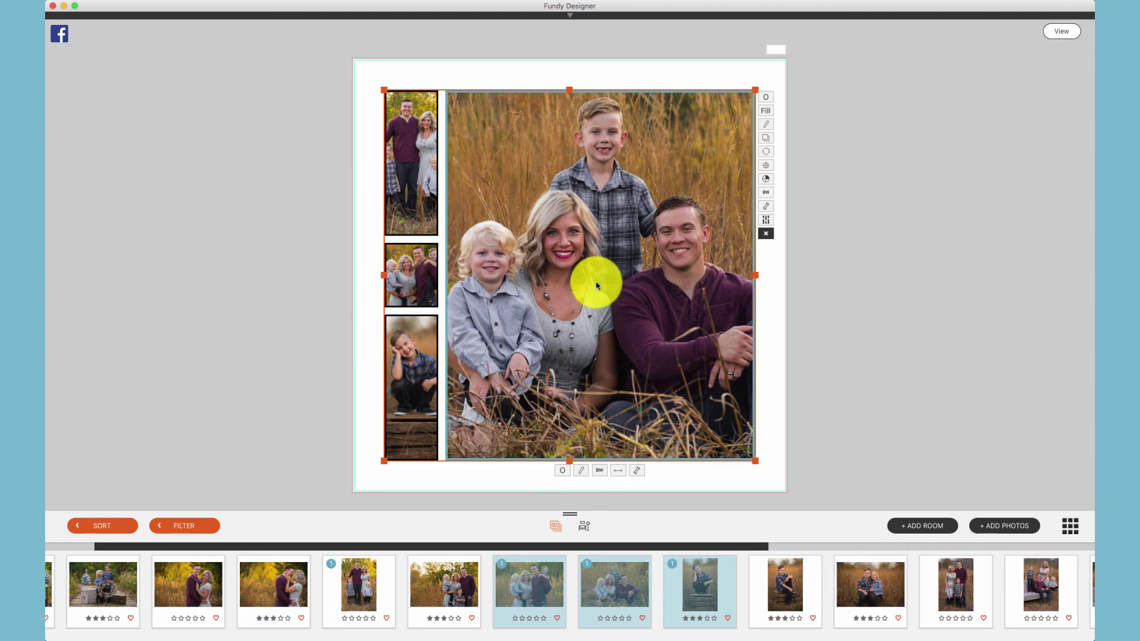
left_click(417, 334)
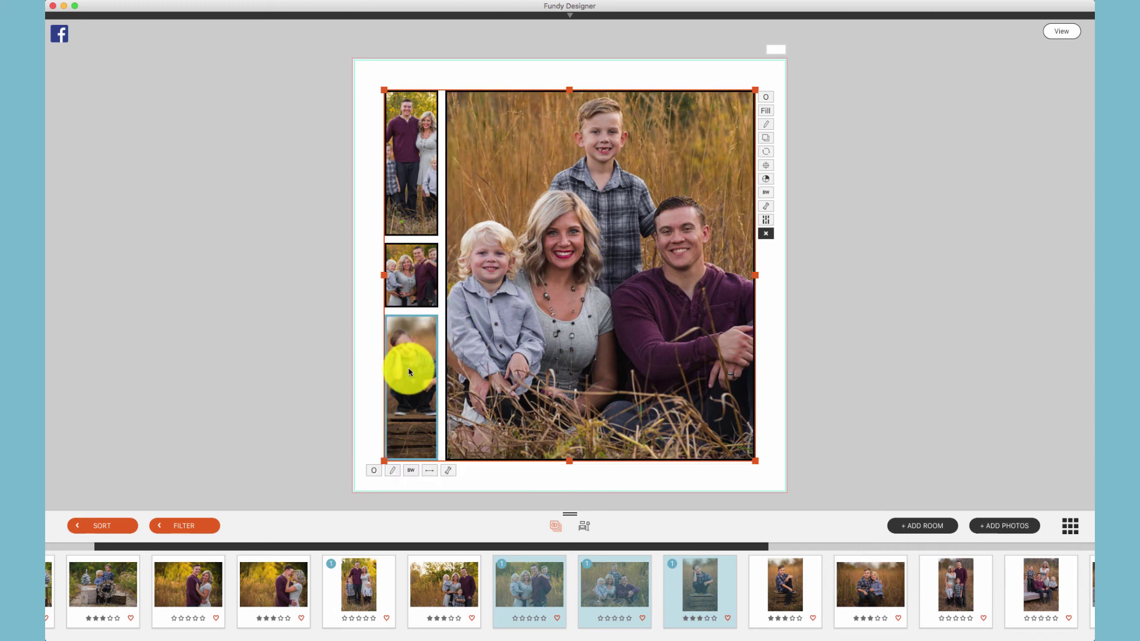
left_click(376, 471)
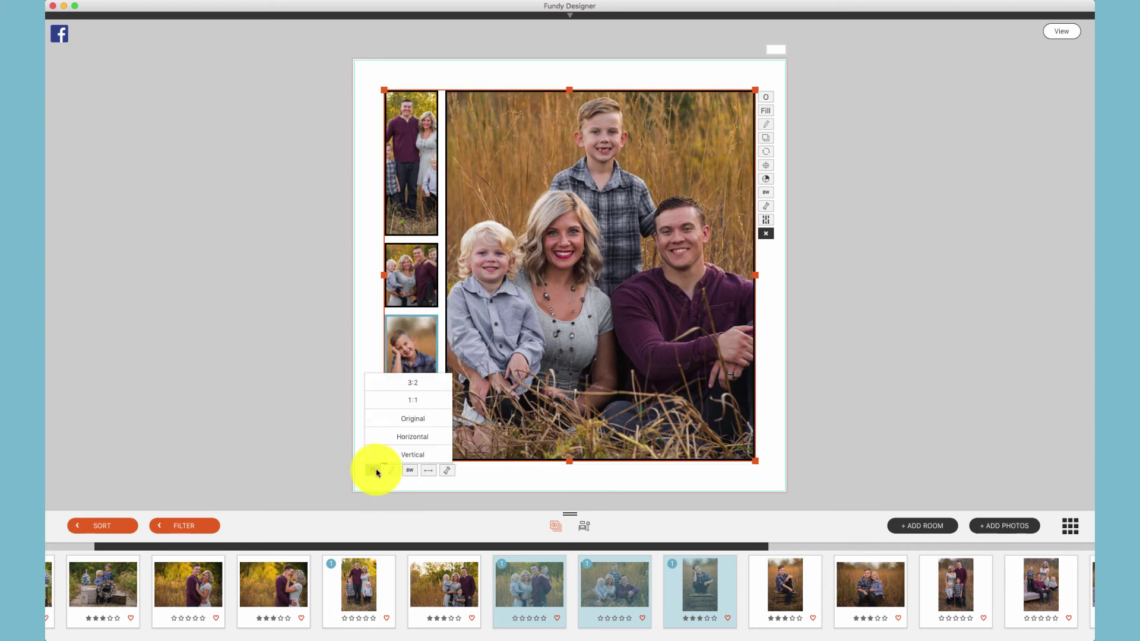
left_click(423, 456)
left_click(507, 413)
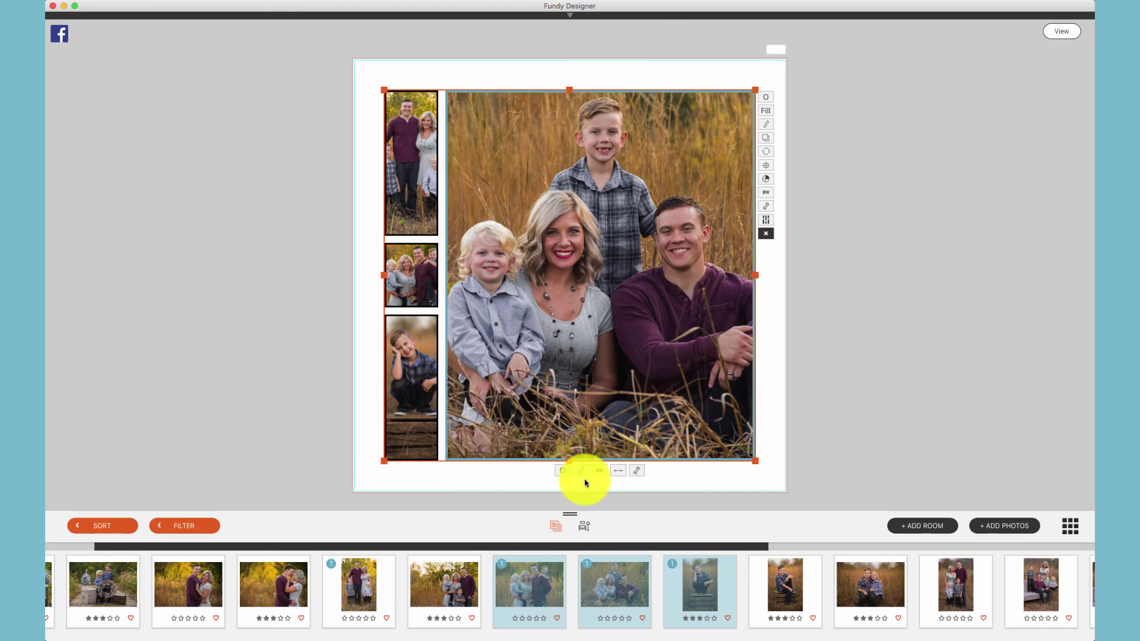
left_click(562, 471)
left_click(599, 455)
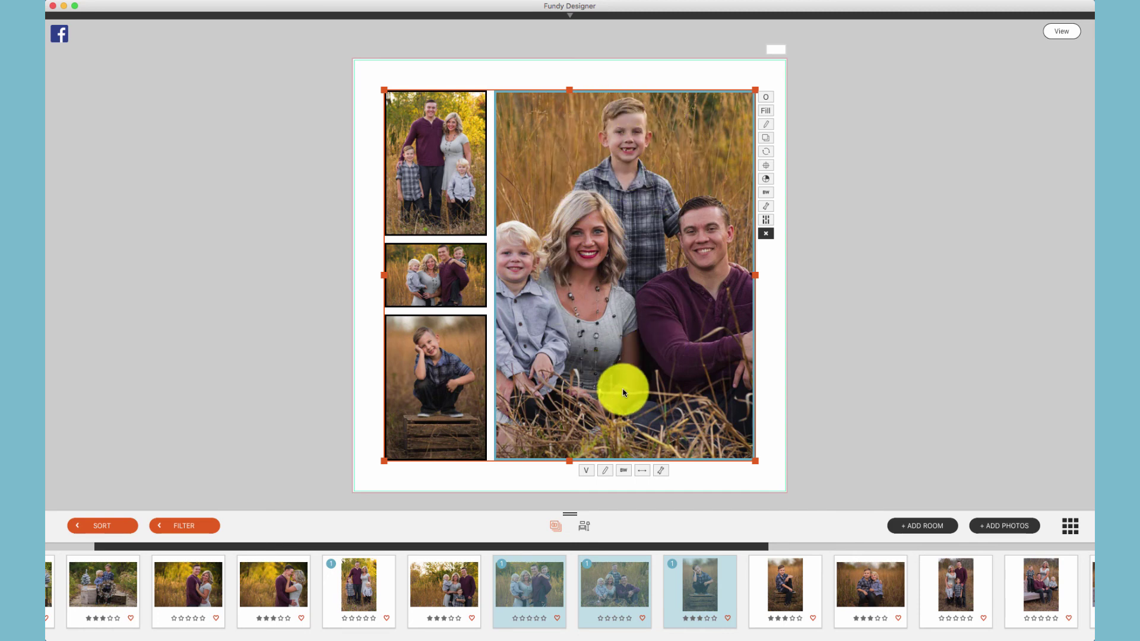
Step: Crop the lower-left boy photo to a 1:1 square
left_click(435, 397)
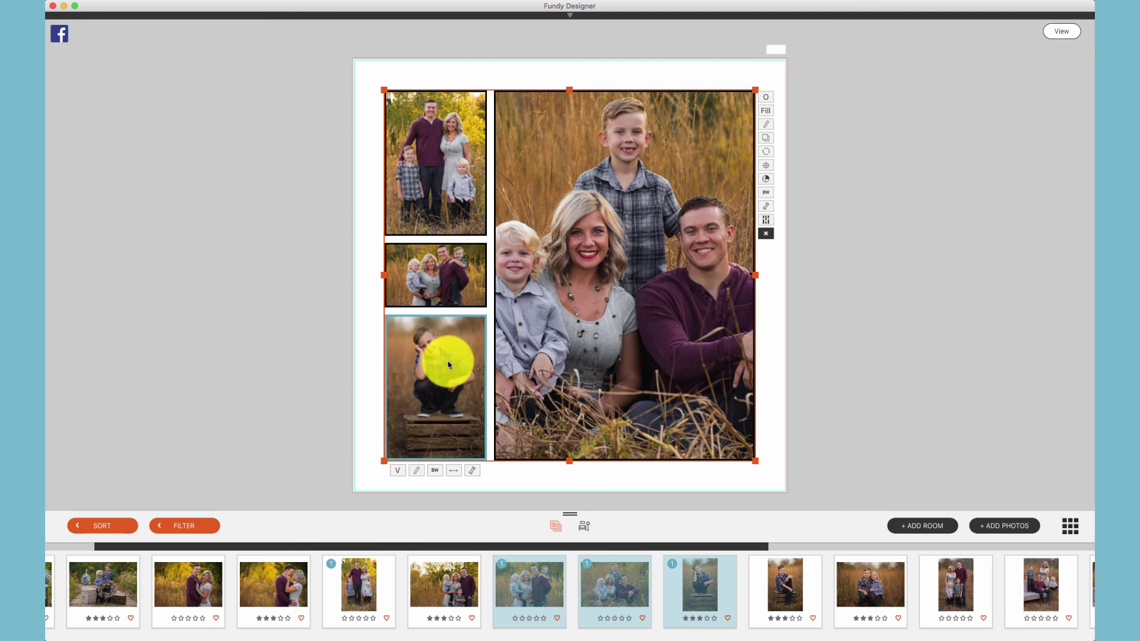
left_click(397, 471)
left_click(437, 400)
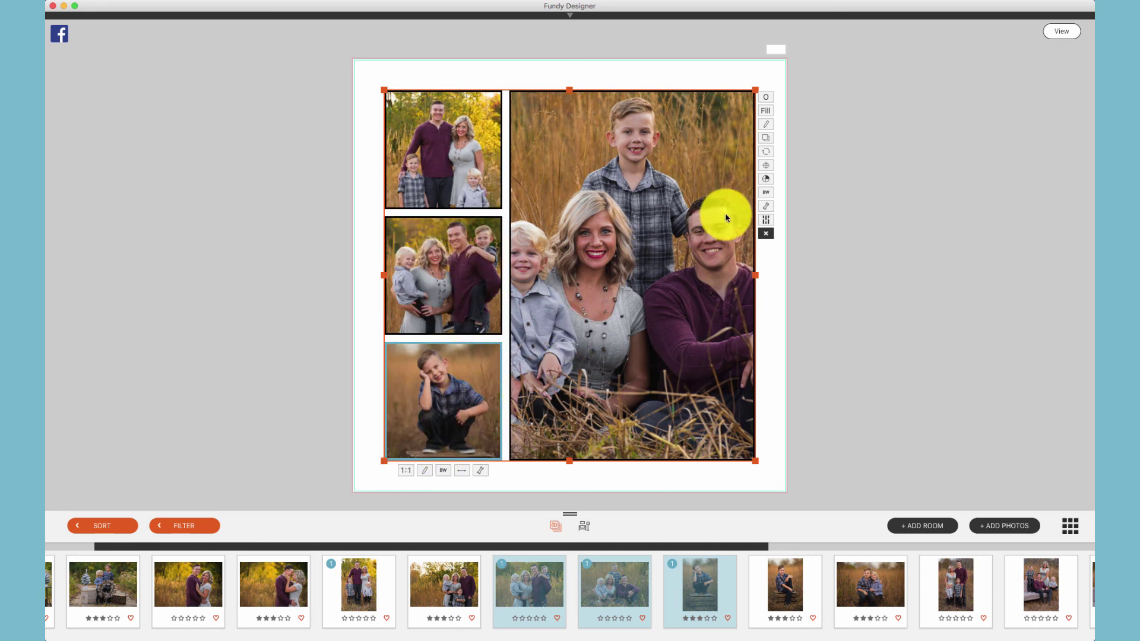
Step: Back on the dining-room wall, replace the collage's large seated-family photo with a standing couple shot from the filmstrip
left_click(1075, 34)
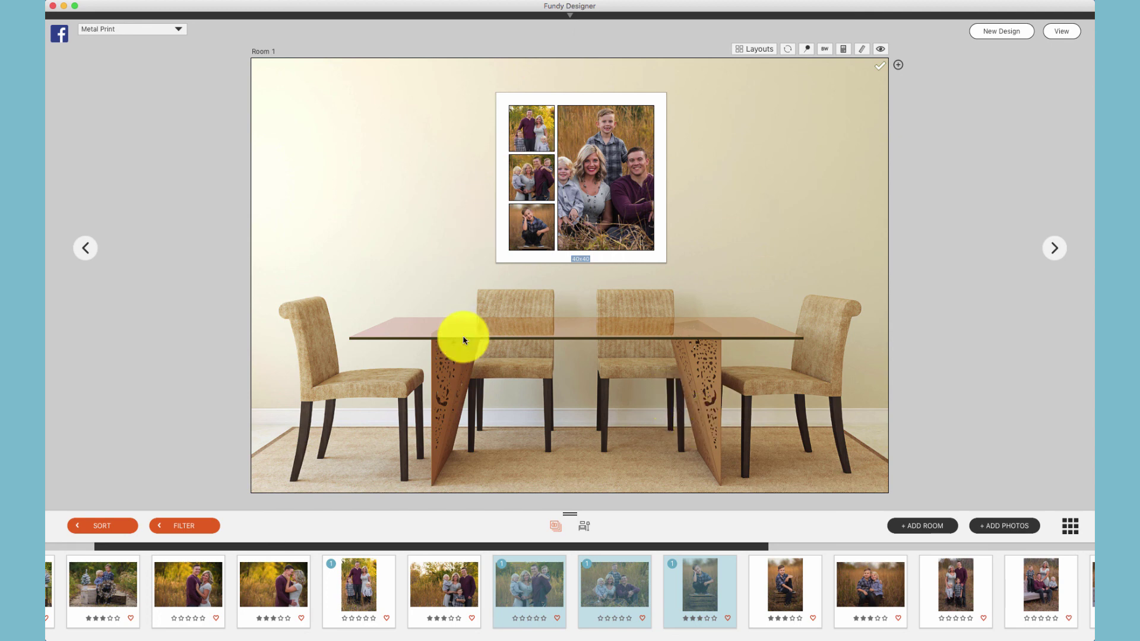
left_click_drag(961, 591, 618, 183)
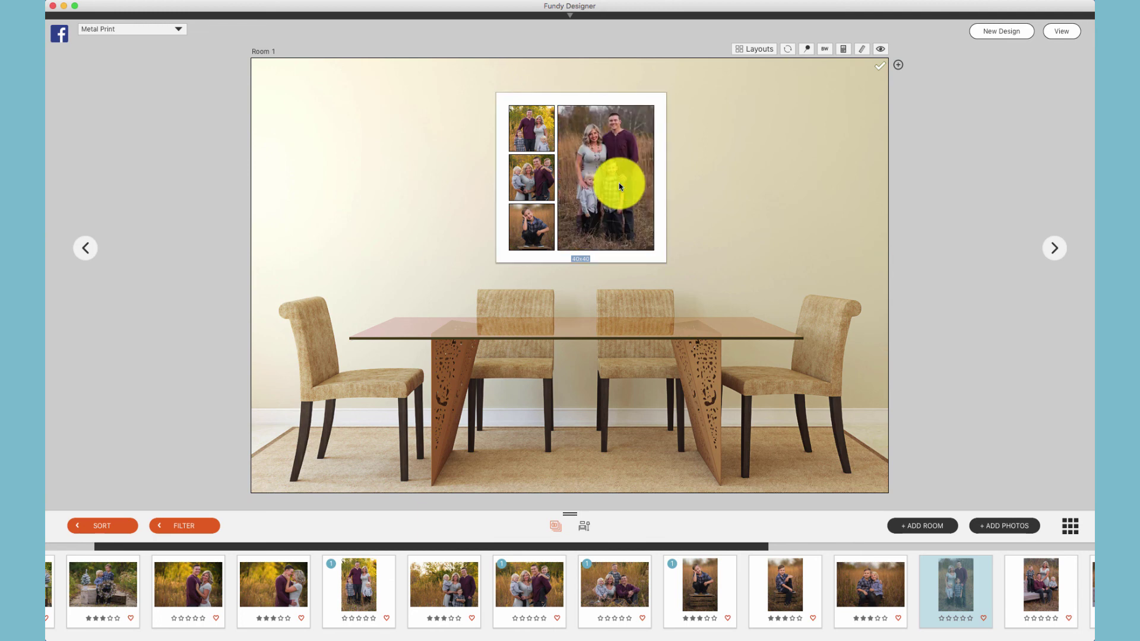